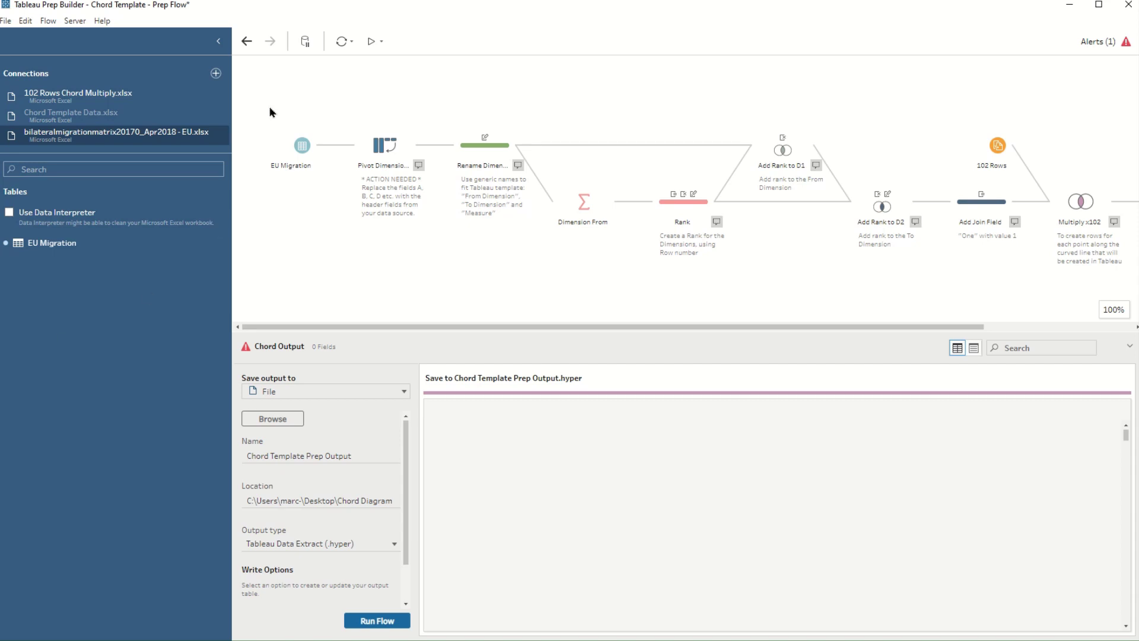
- Delete the old EU Migration input step and remove the Pivot1 Values pivoted field
drag(261, 114, 331, 198)
key(Delete)
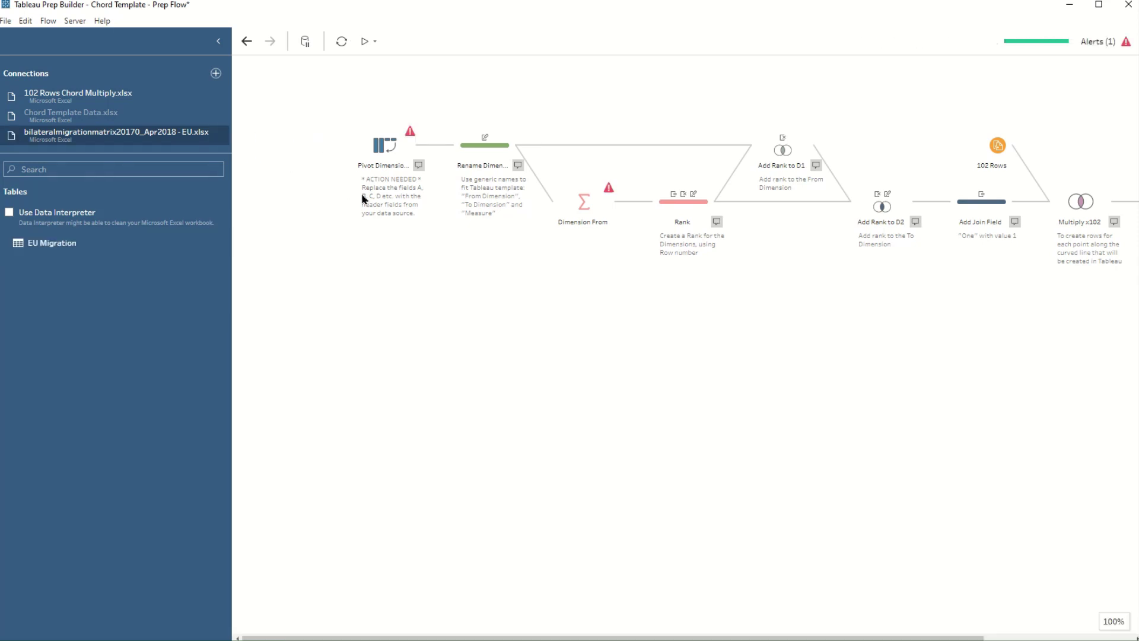
click(388, 150)
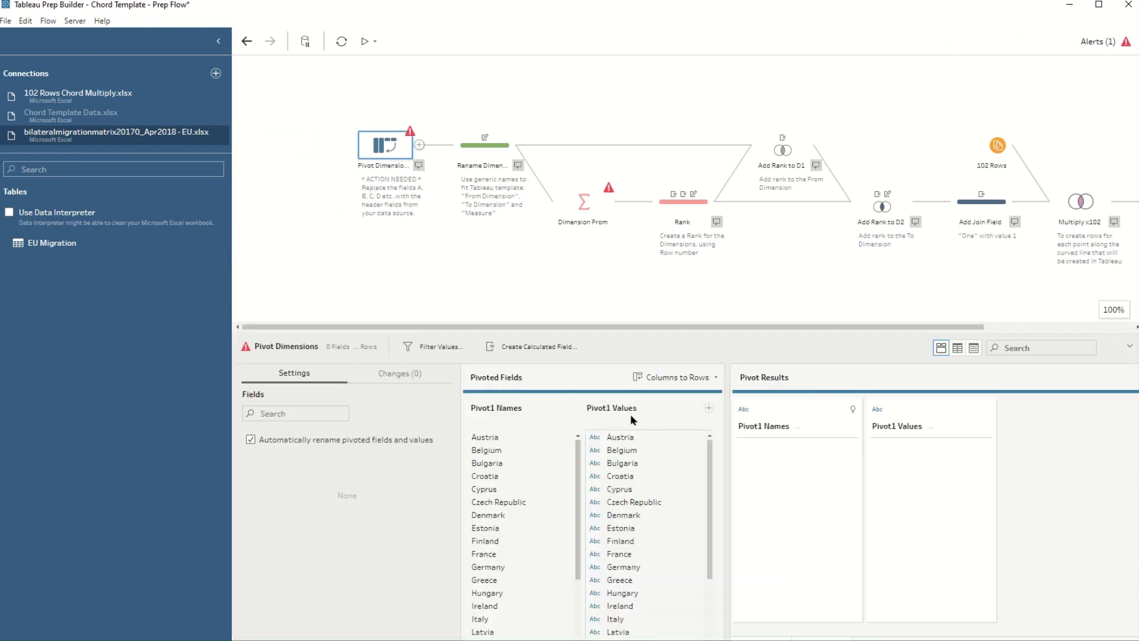
right_click(674, 414)
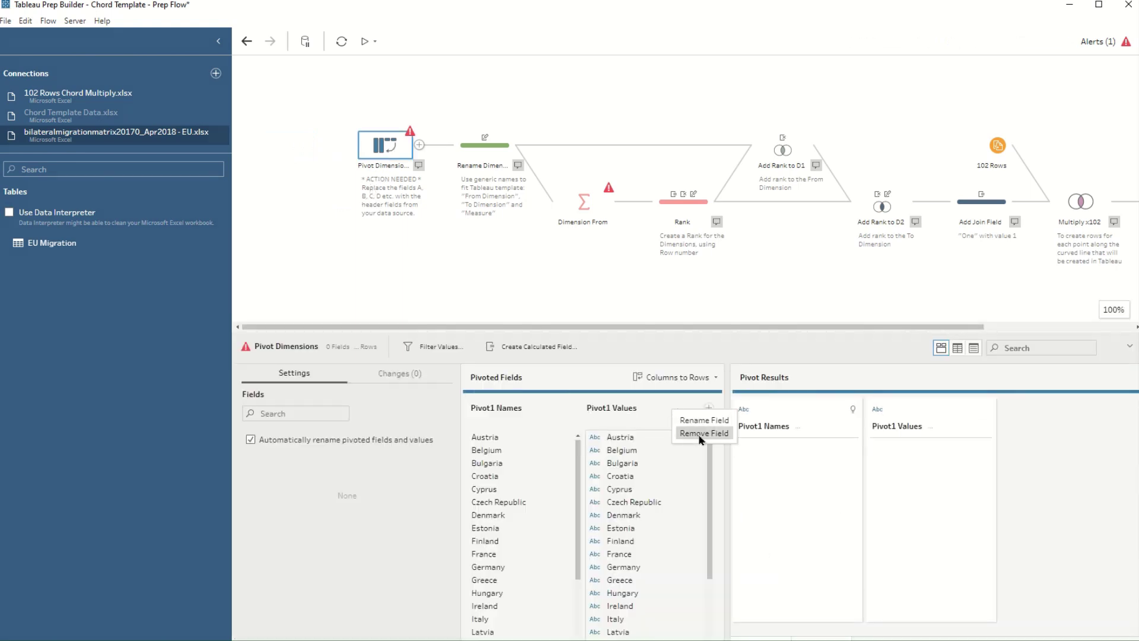
click(701, 434)
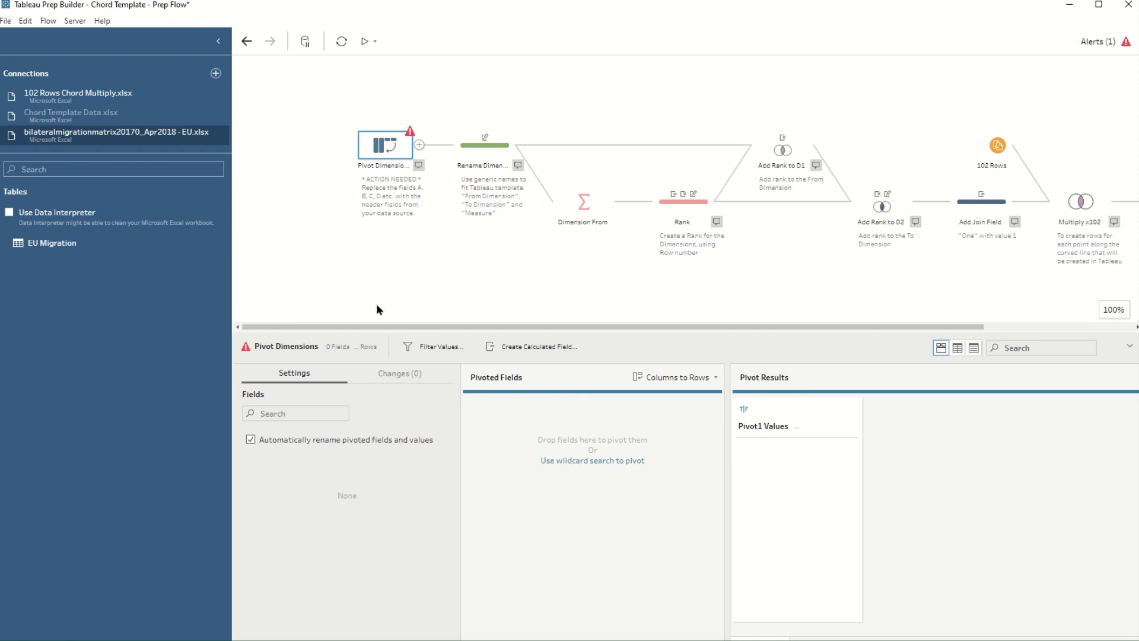
- Connect EU Migration to Pivot Dimensions and pivot every country column except Dimension
mouse_move(58, 243)
mouse_down()
mouse_move(284, 172)
mouse_move(298, 147)
mouse_move(295, 114)
mouse_move(356, 155)
mouse_up()
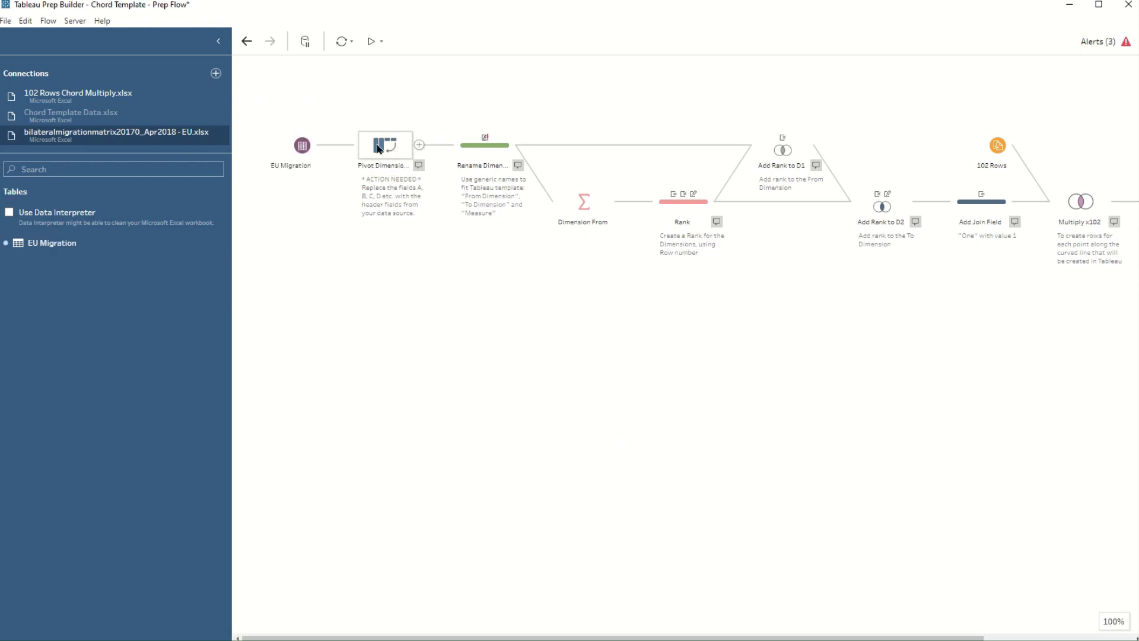
click(382, 149)
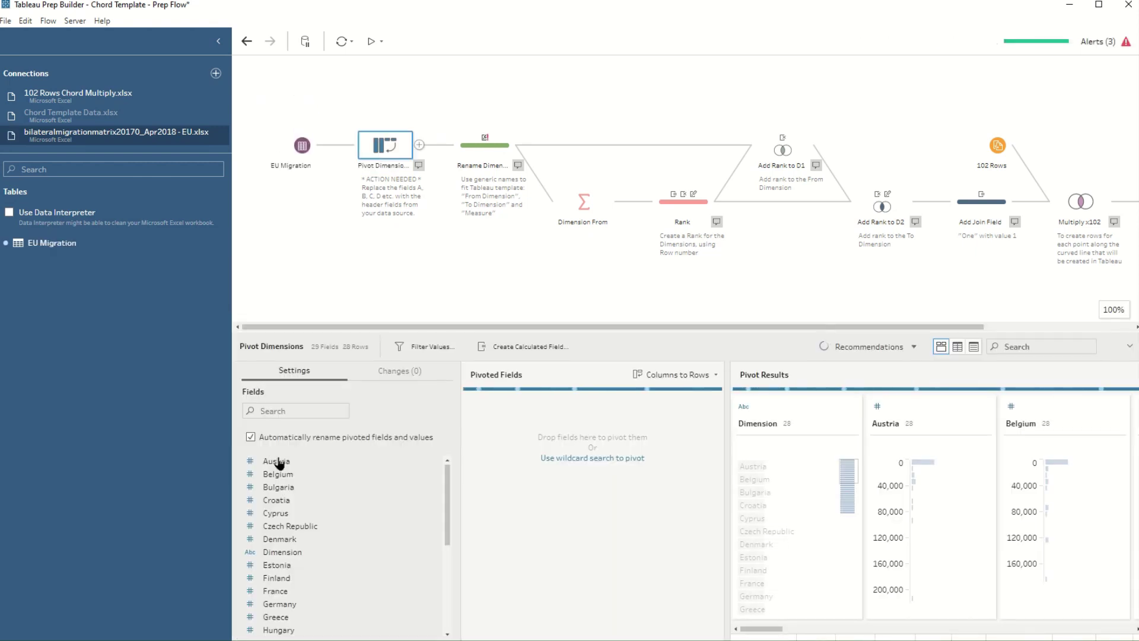
scroll(303, 579, down, 5)
shift+click(295, 633)
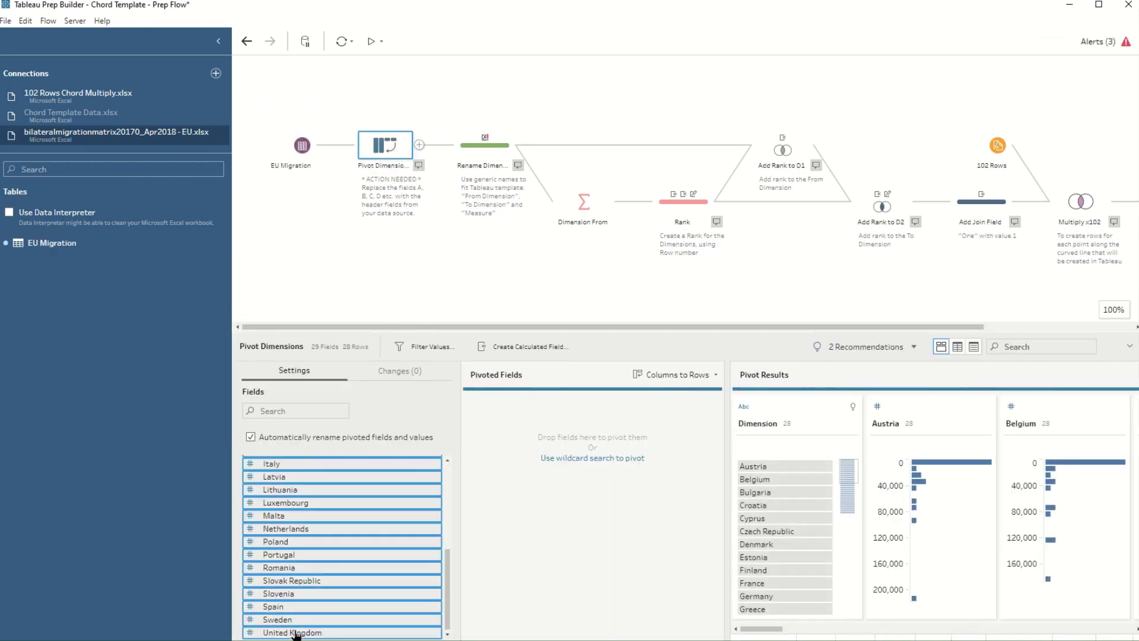
scroll(298, 561, up, 4)
scroll(299, 554, up, 1)
ctrl+click(280, 554)
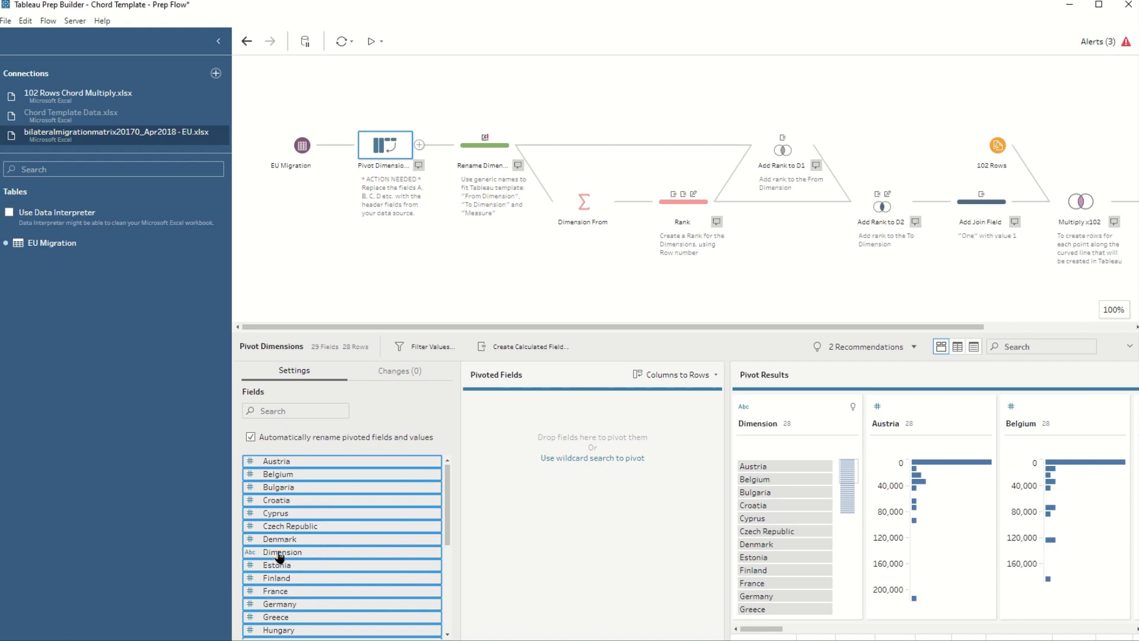
ctrl+click(280, 553)
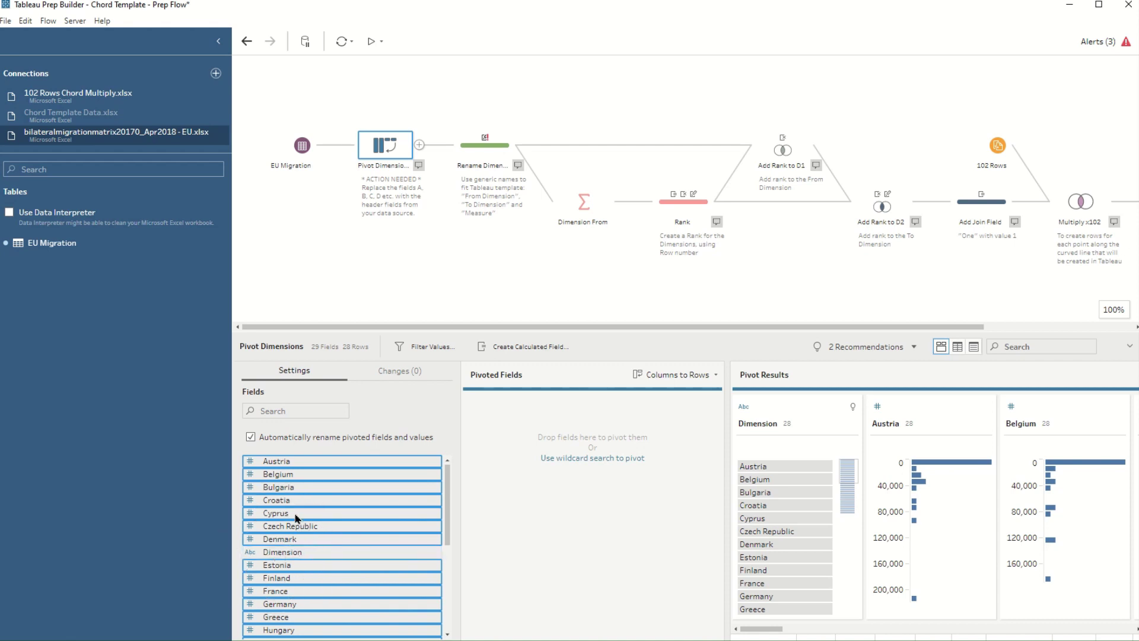
drag(276, 519, 552, 462)
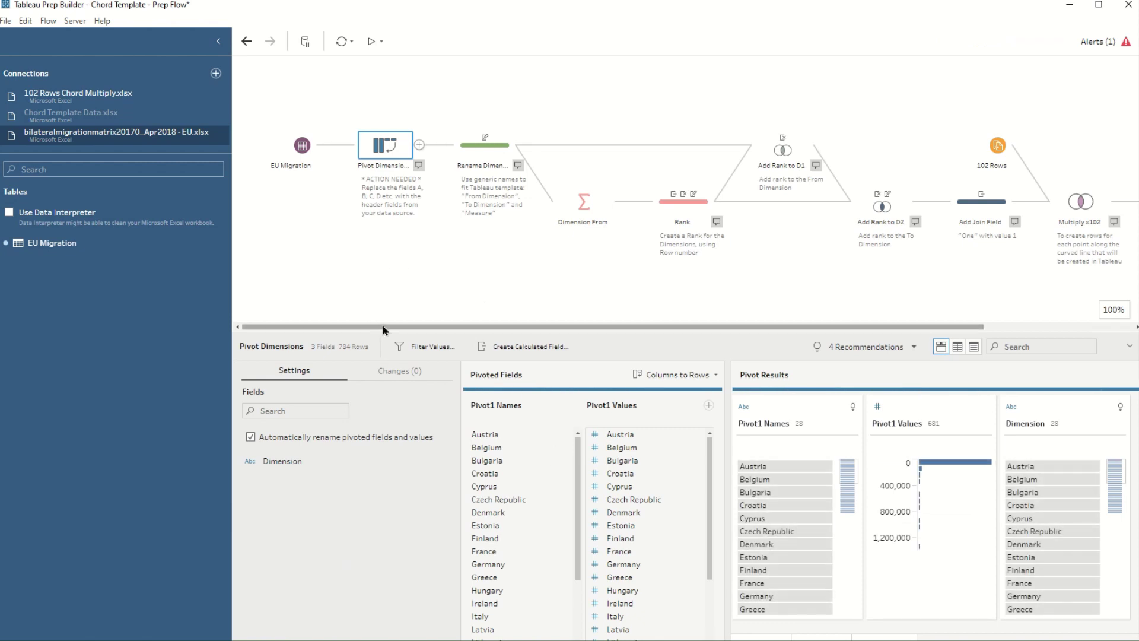
drag(383, 328, 534, 327)
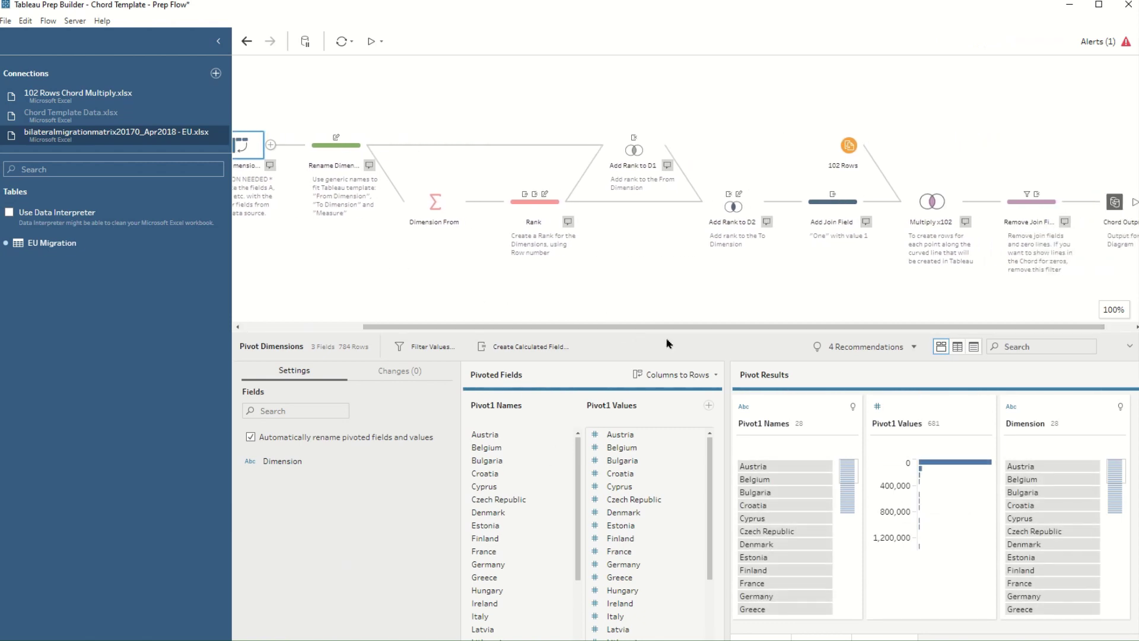
drag(659, 328, 761, 337)
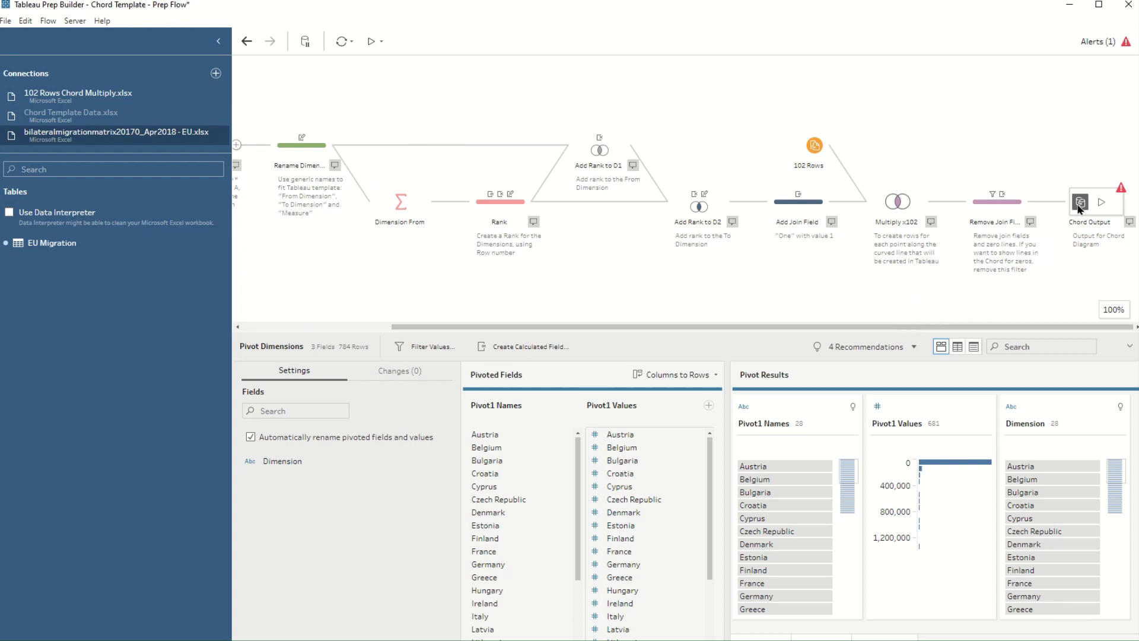
- Check the Chord Output save location and run it to write the .hyper extract
click(1079, 205)
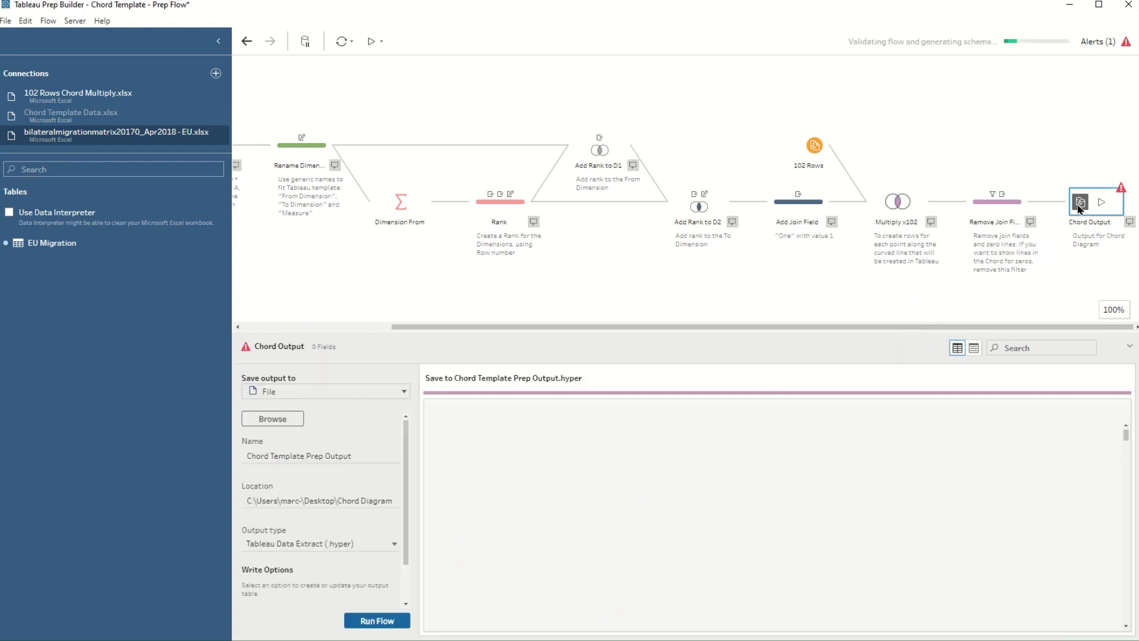
click(267, 421)
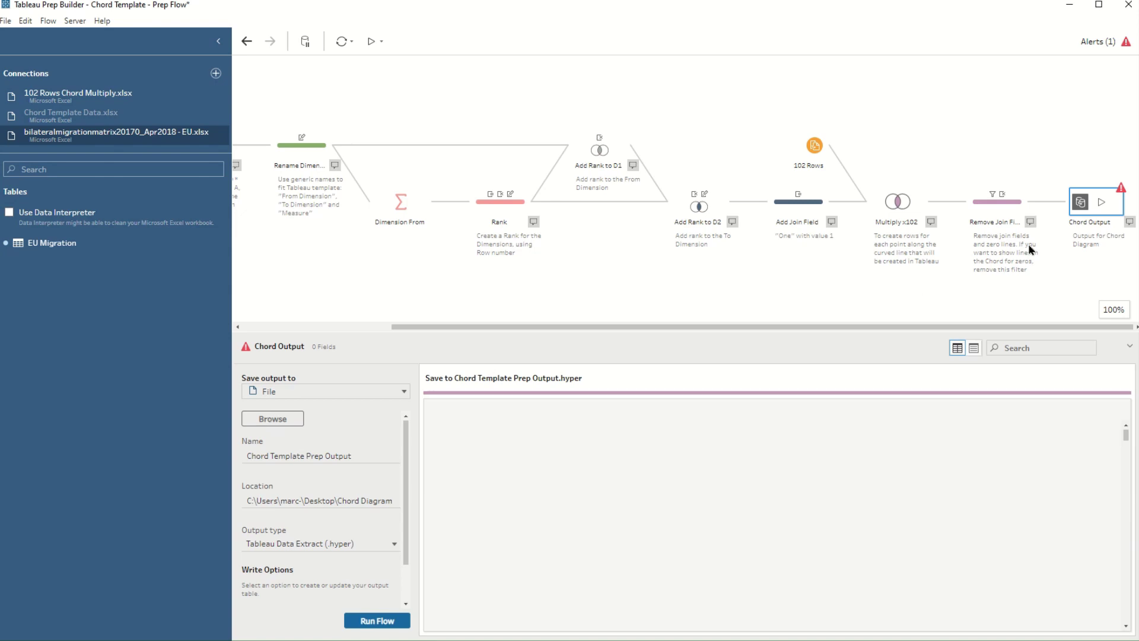
click(1102, 203)
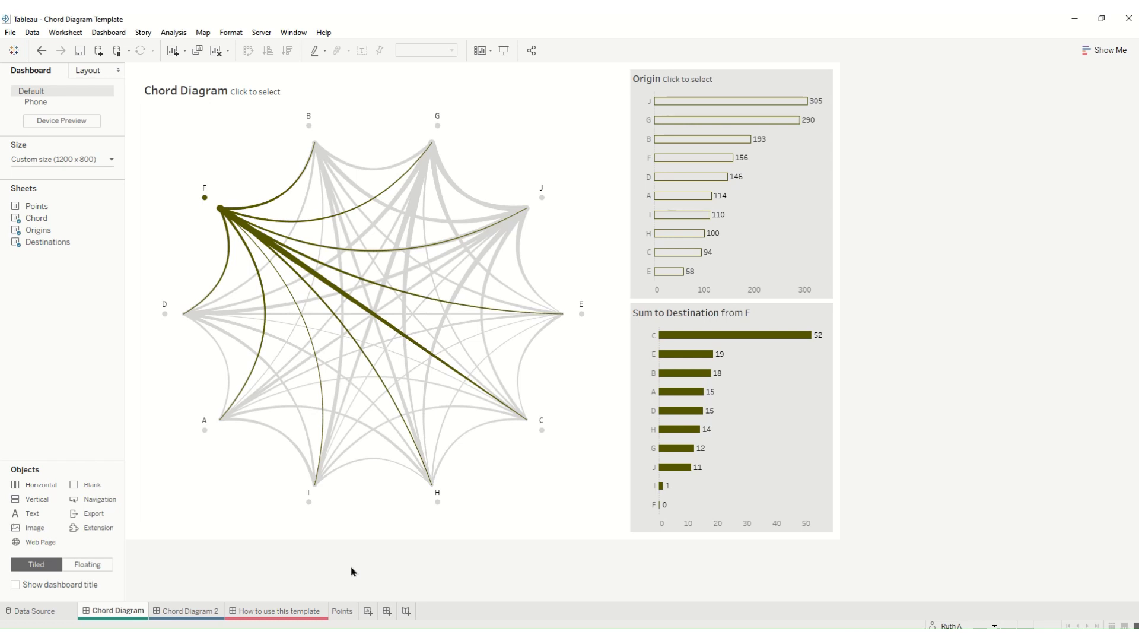
- Compare the Chord Diagram and Chord Diagram 2 dashboards, then open the Chord worksheet
click(186, 611)
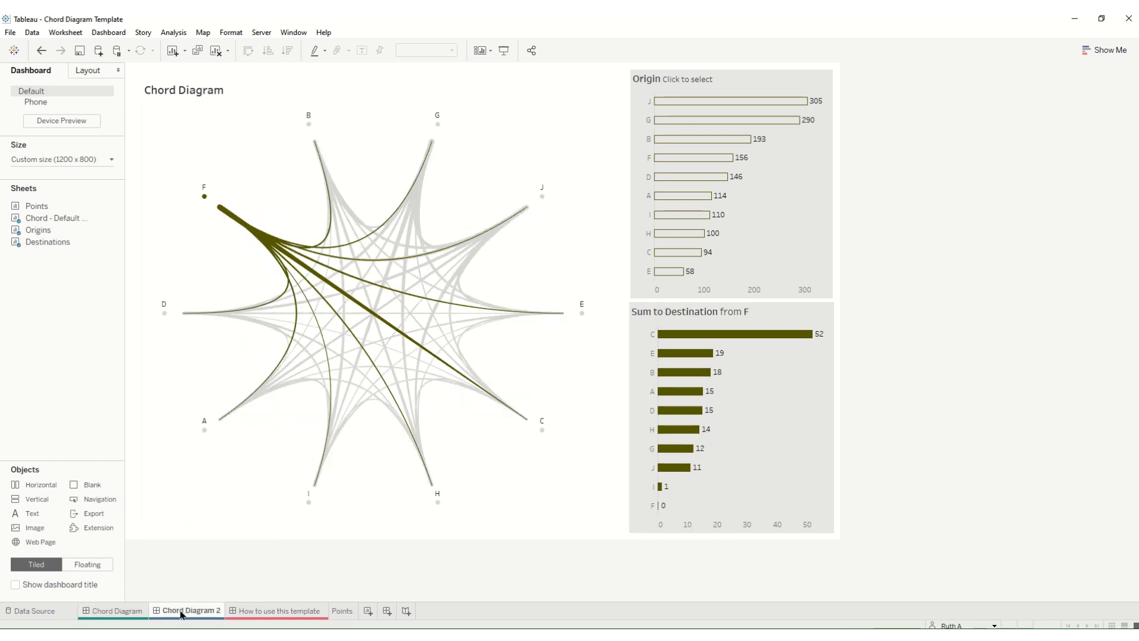
click(121, 610)
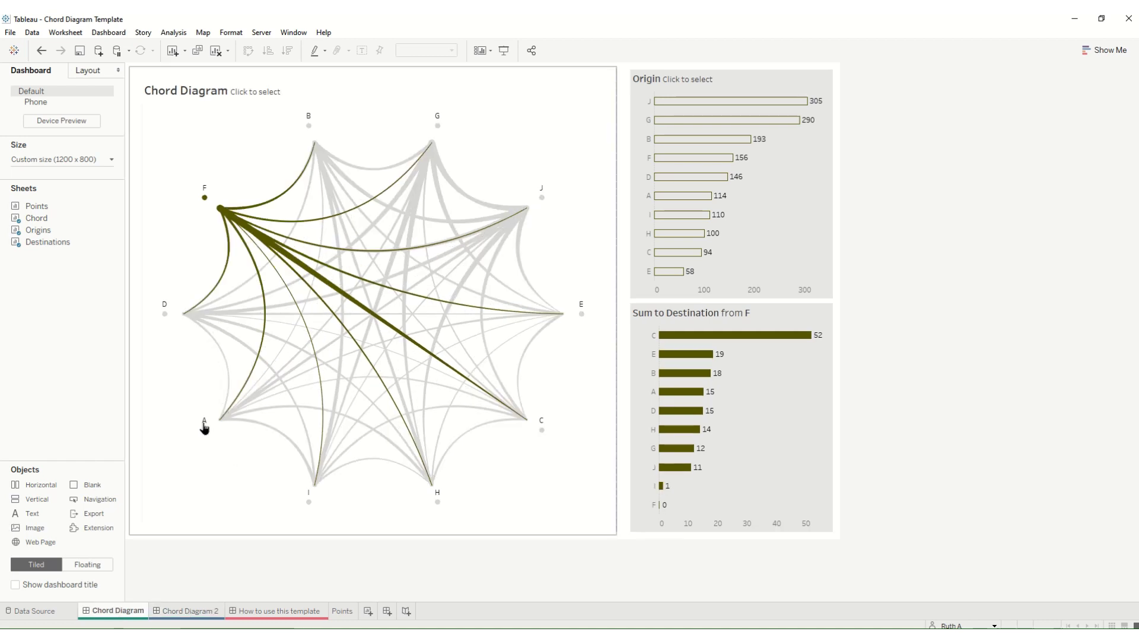
click(186, 611)
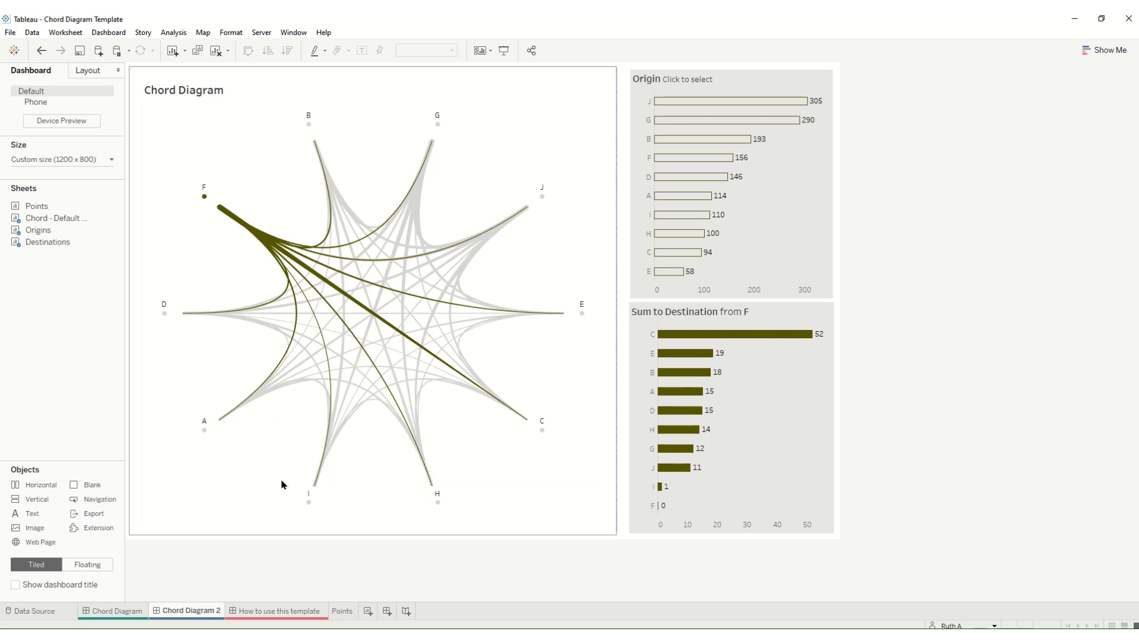
click(116, 611)
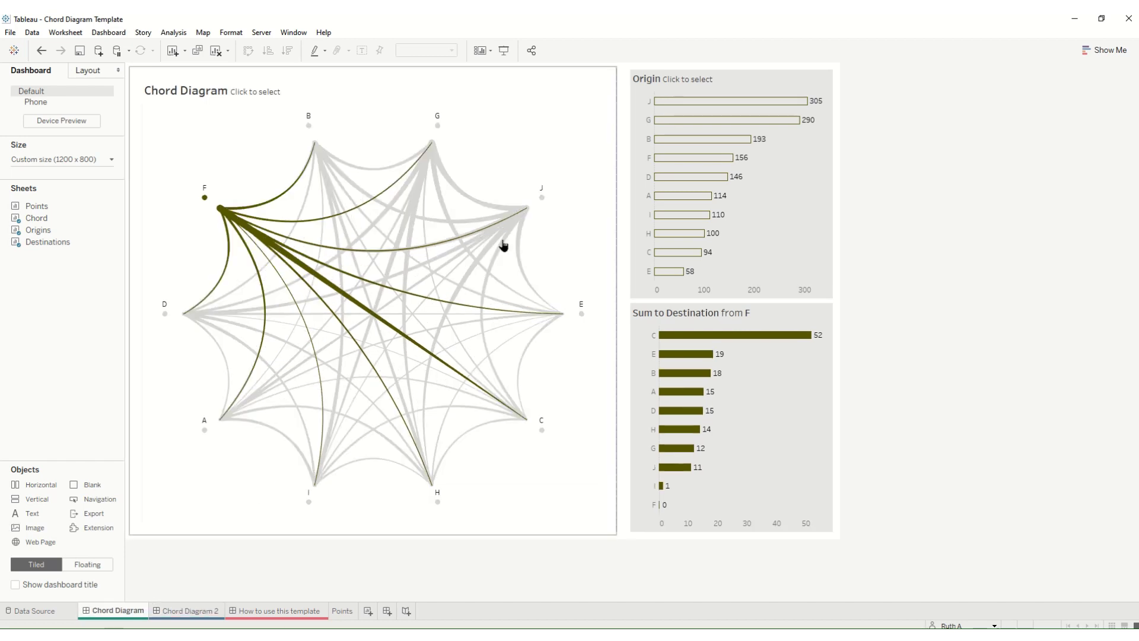
click(593, 84)
click(621, 96)
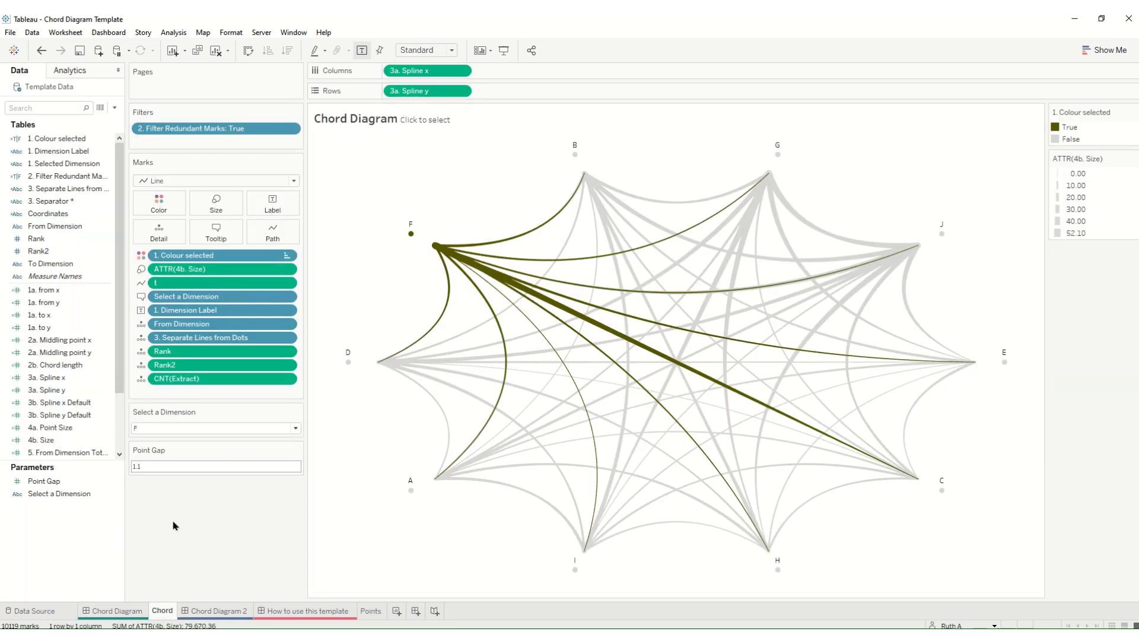
click(63, 494)
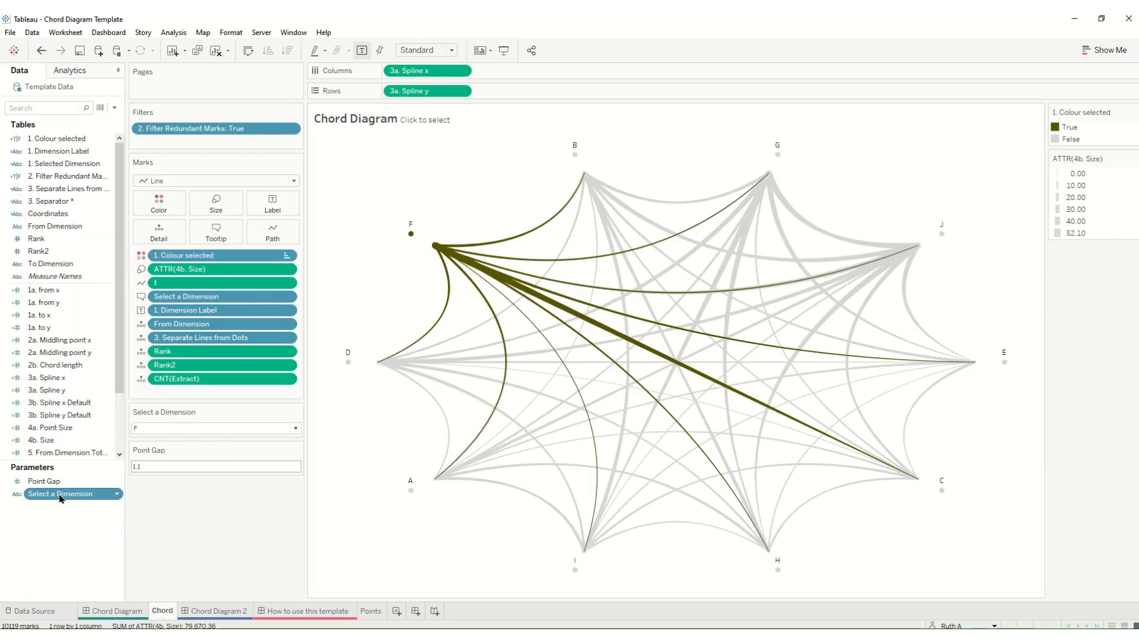
right_click(63, 494)
click(100, 345)
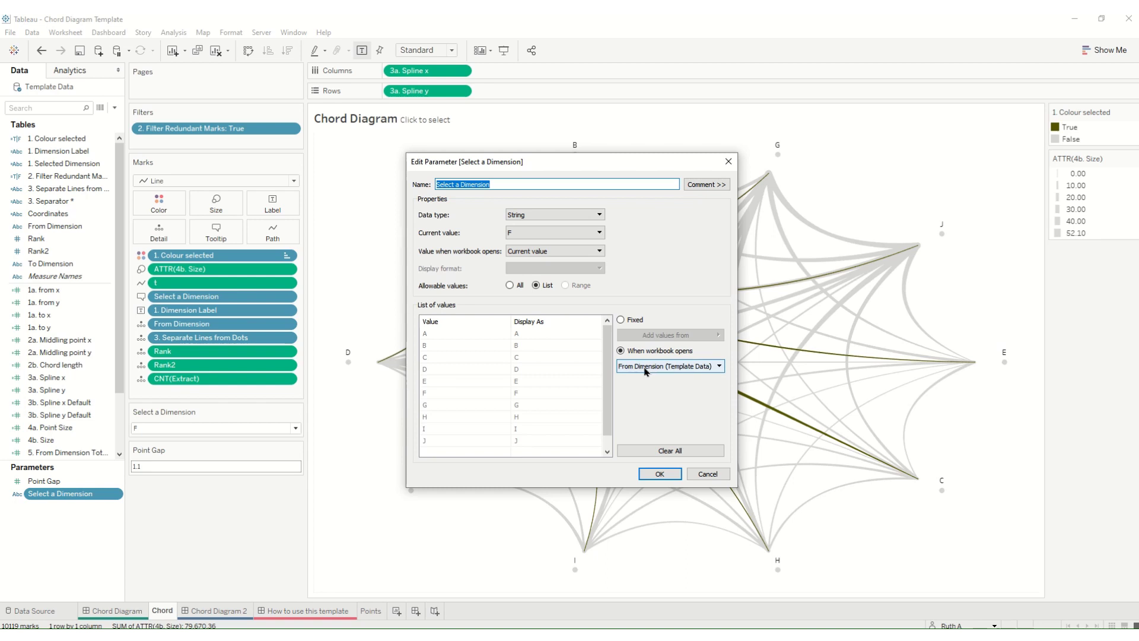
click(644, 368)
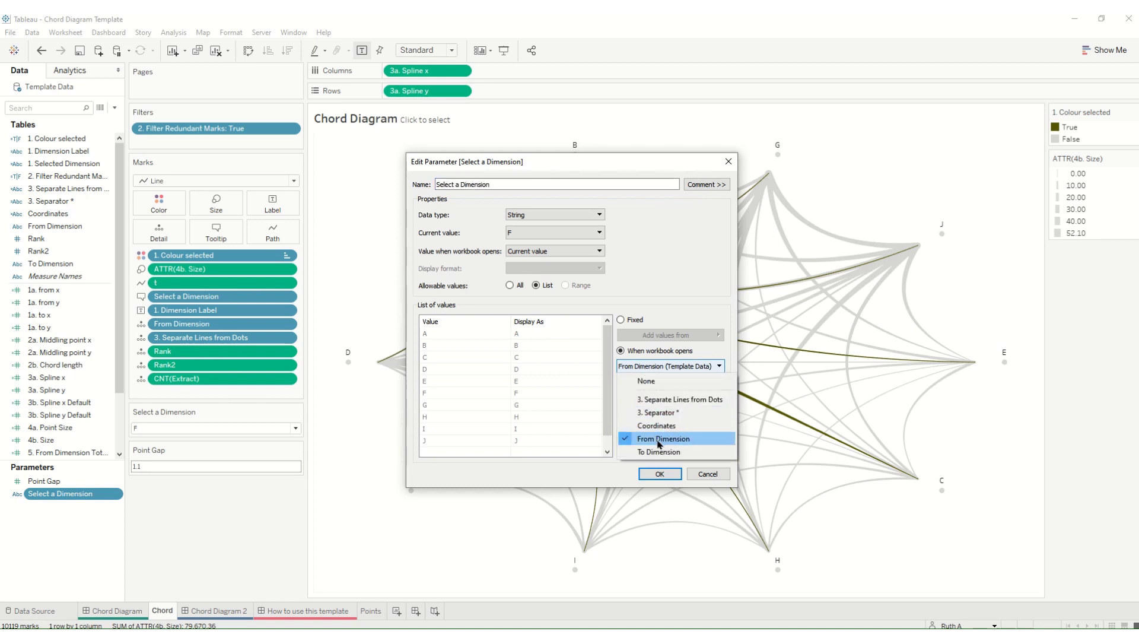
click(445, 325)
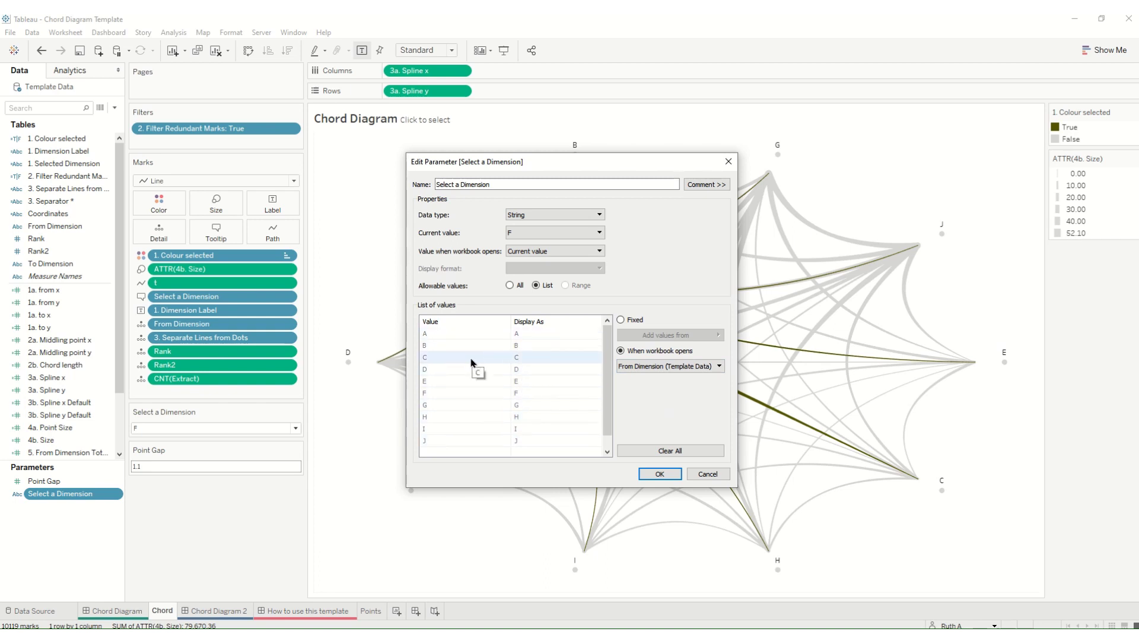
click(708, 473)
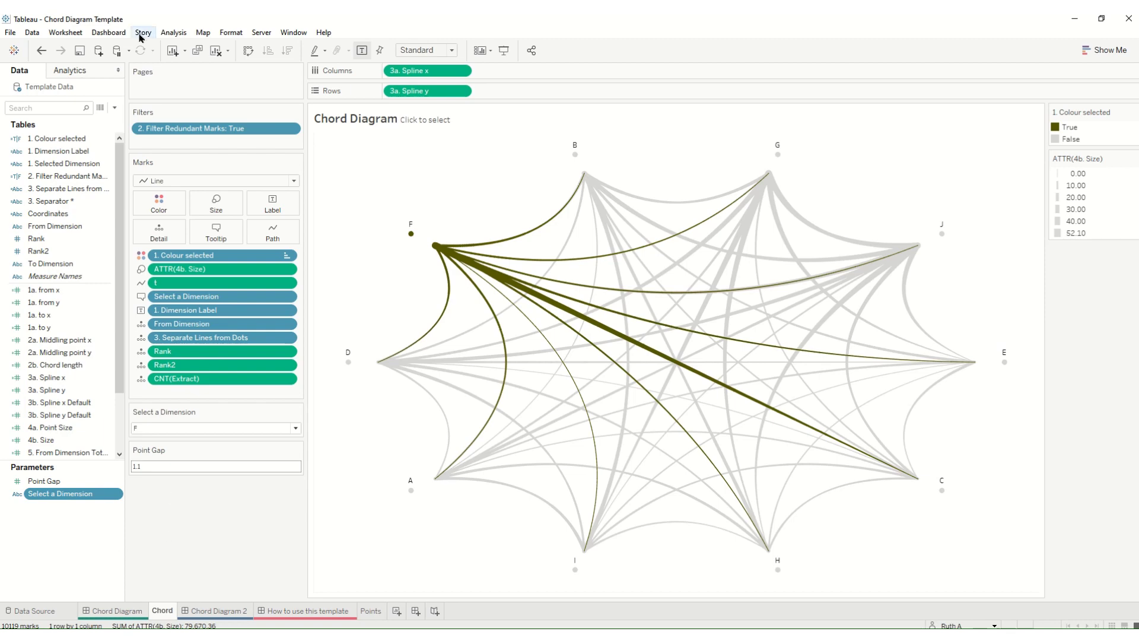
- Add the EU Migration Data Extract file to the workbook as a data source
click(32, 34)
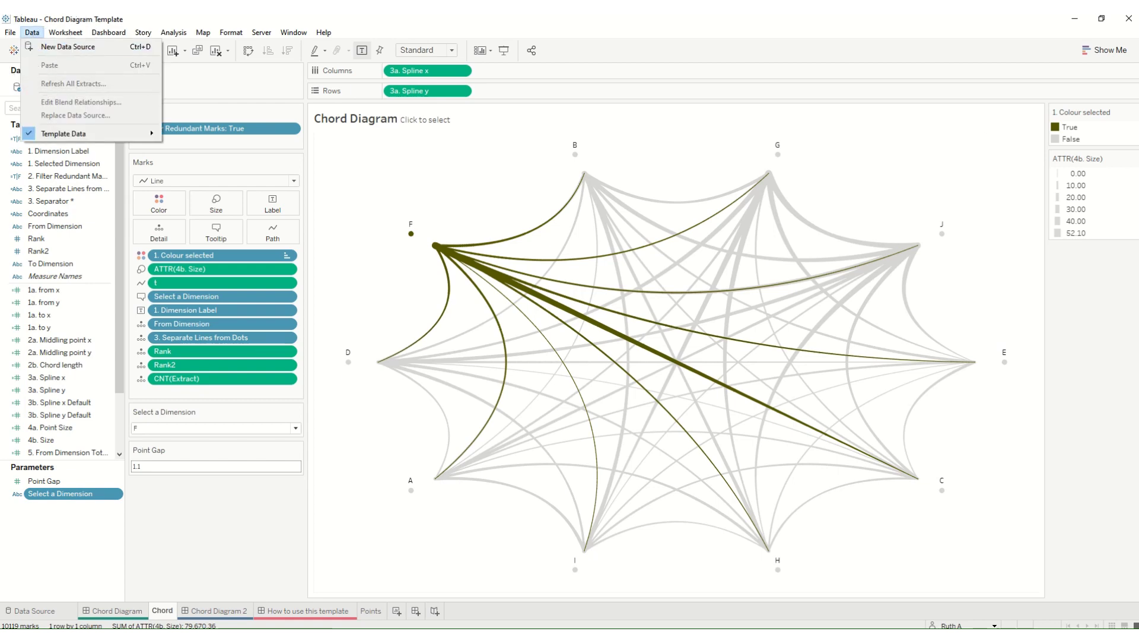
click(1127, 385)
drag(1126, 385, 46, 95)
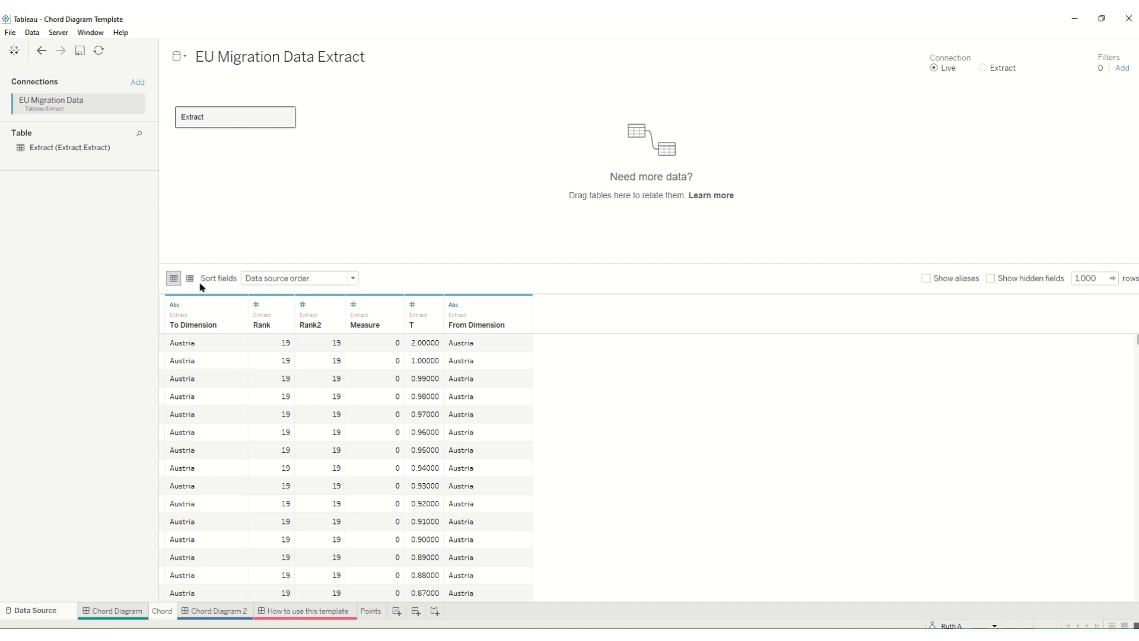
mouse_move(285, 324)
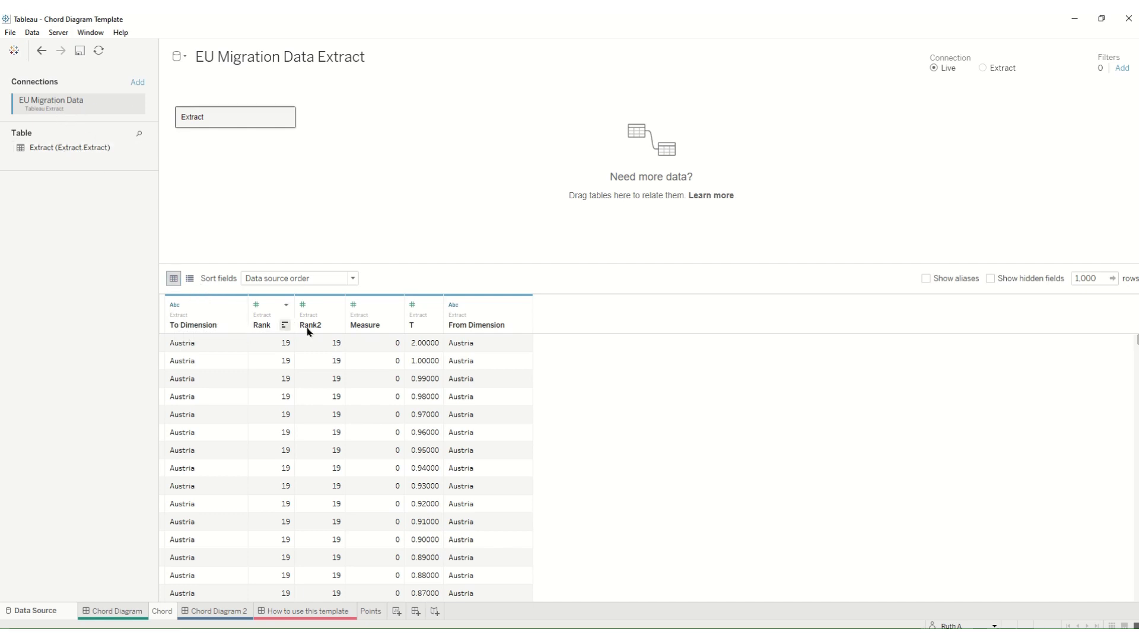
- Rename the T column to t and go back to the Chord worksheet
double_click(425, 324)
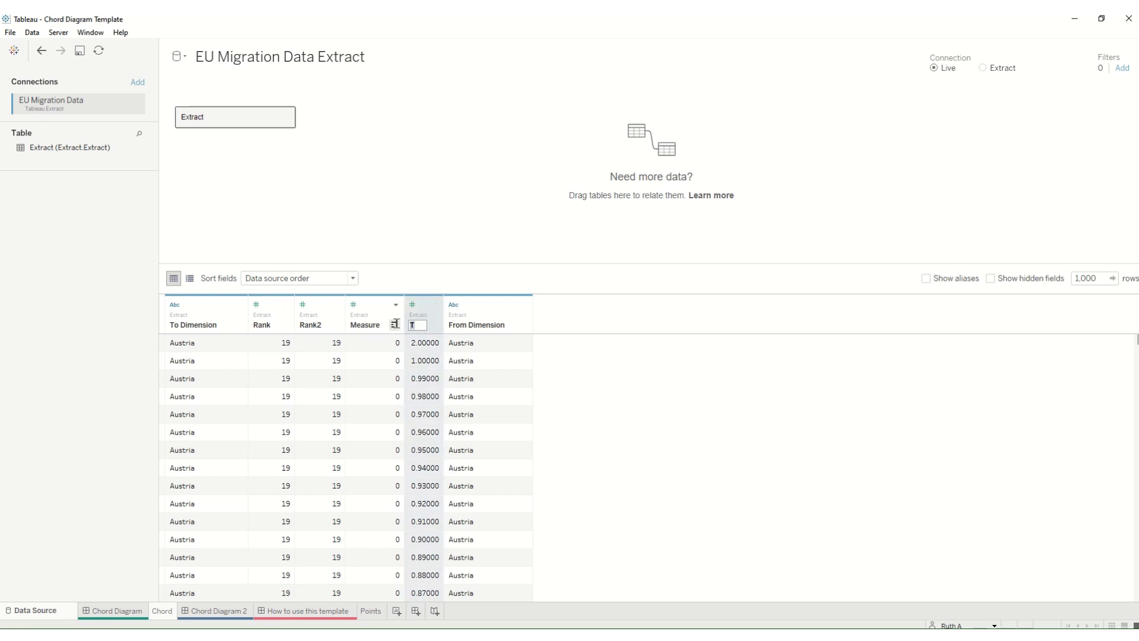
text(t)
click(594, 321)
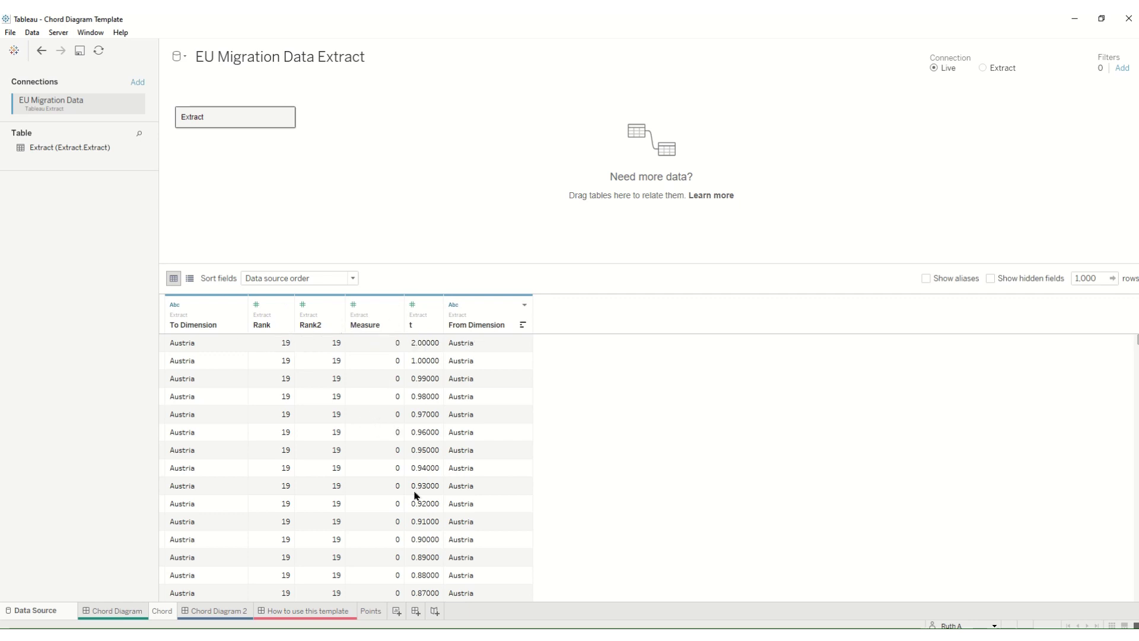
click(162, 611)
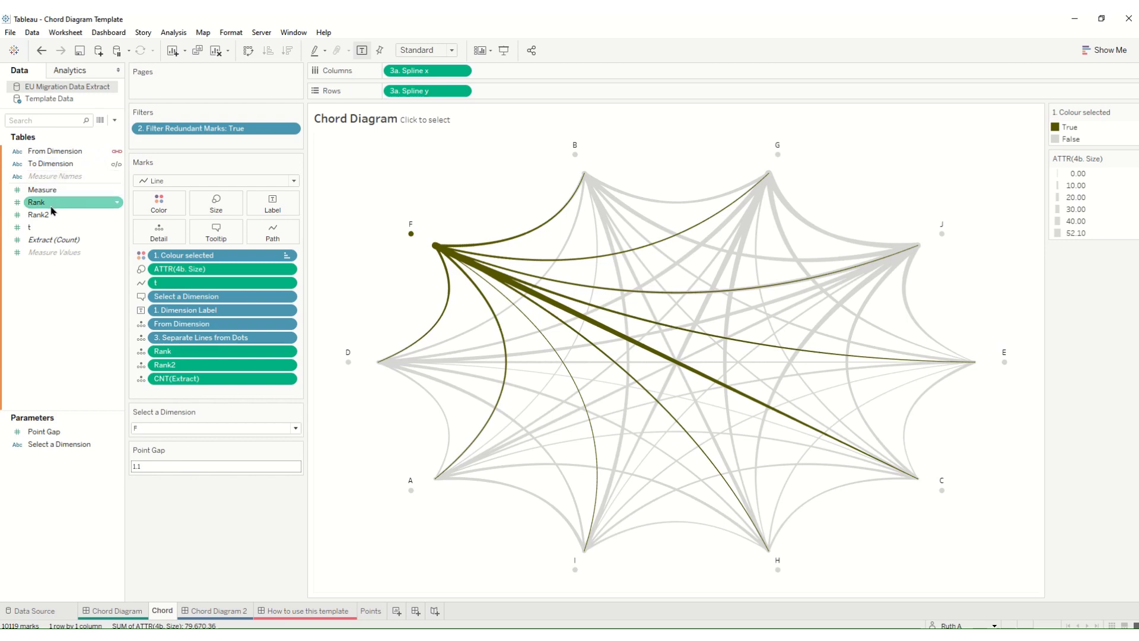
- Move Rank and Rank2 up, then replace Template Data with EU Migration Data Extract
drag(41, 202, 45, 174)
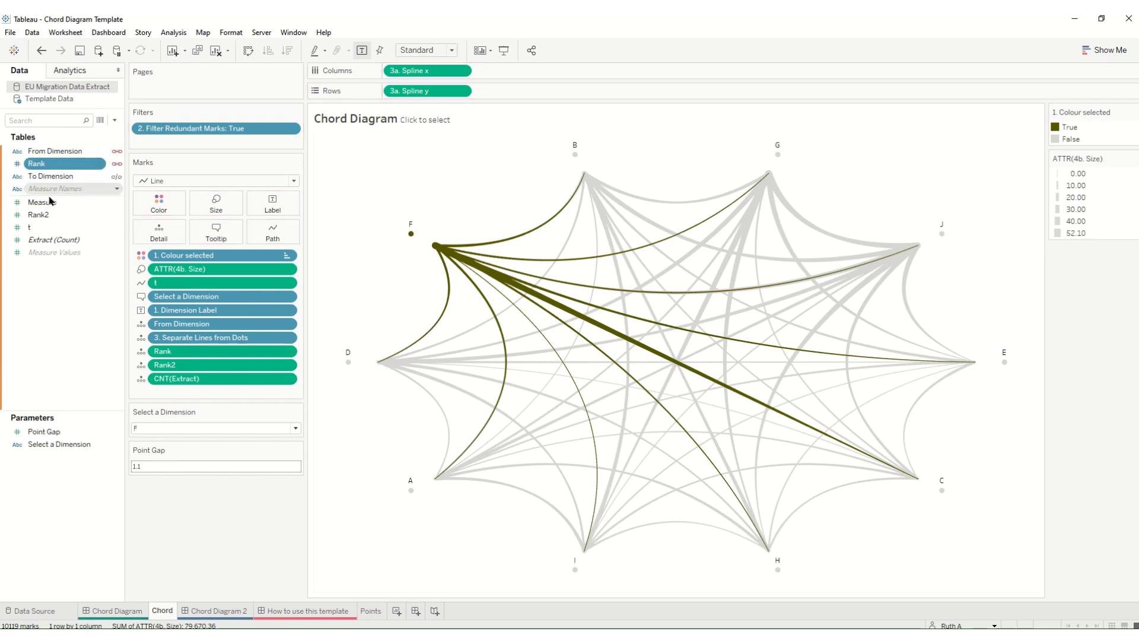
drag(38, 215, 42, 176)
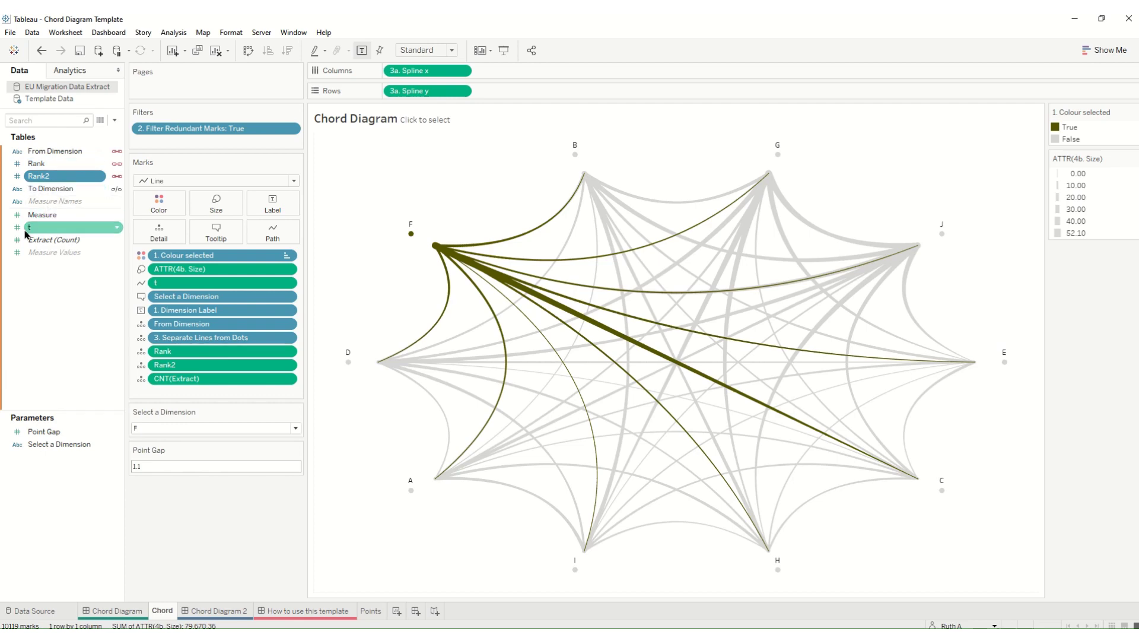
right_click(45, 103)
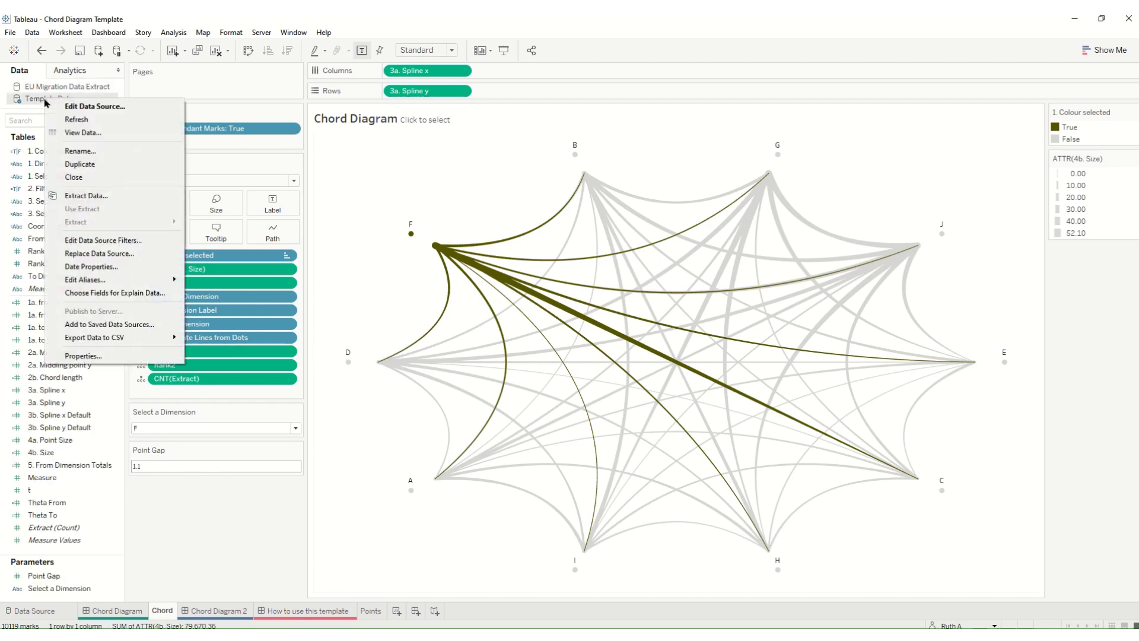
click(95, 257)
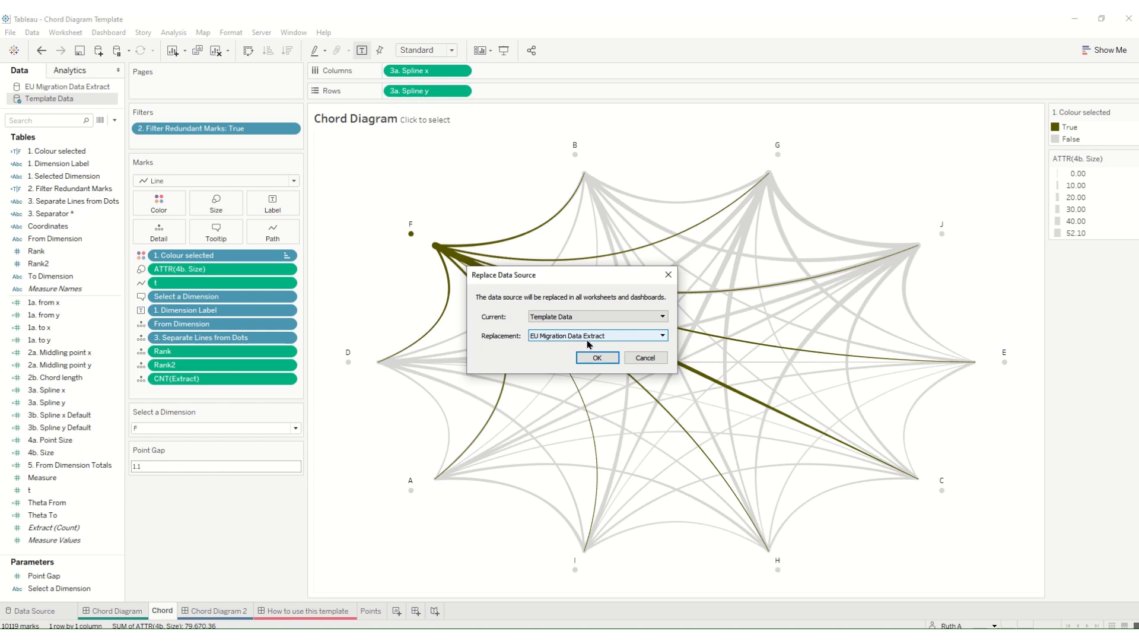
click(594, 360)
click(570, 344)
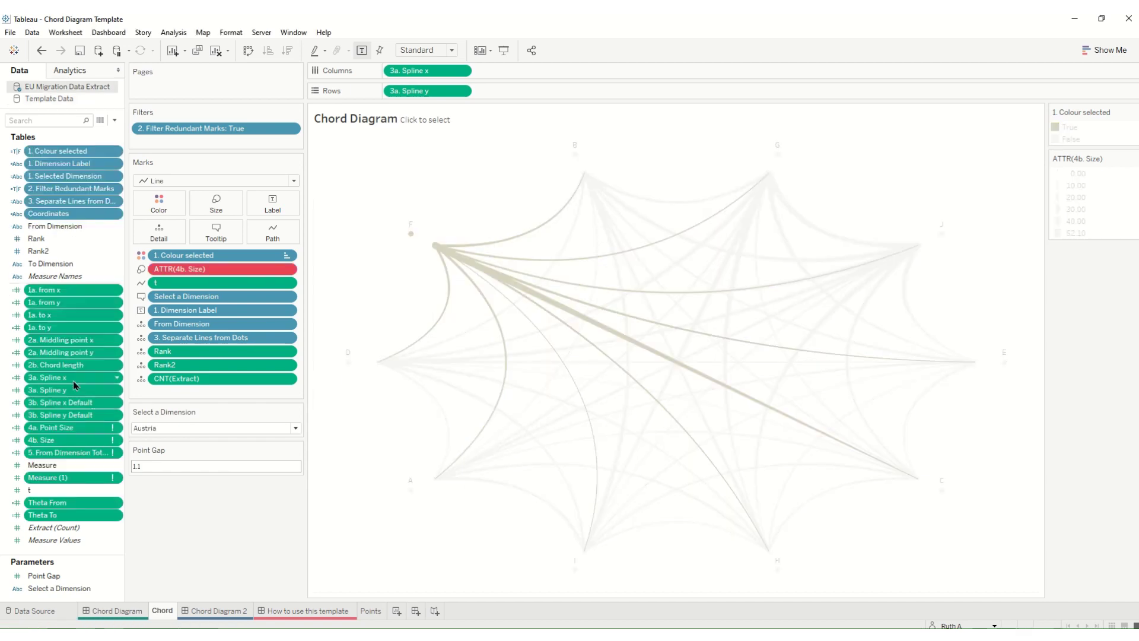
- Replace all references to Measure (1) with Measure so every EU country is drawn
click(69, 466)
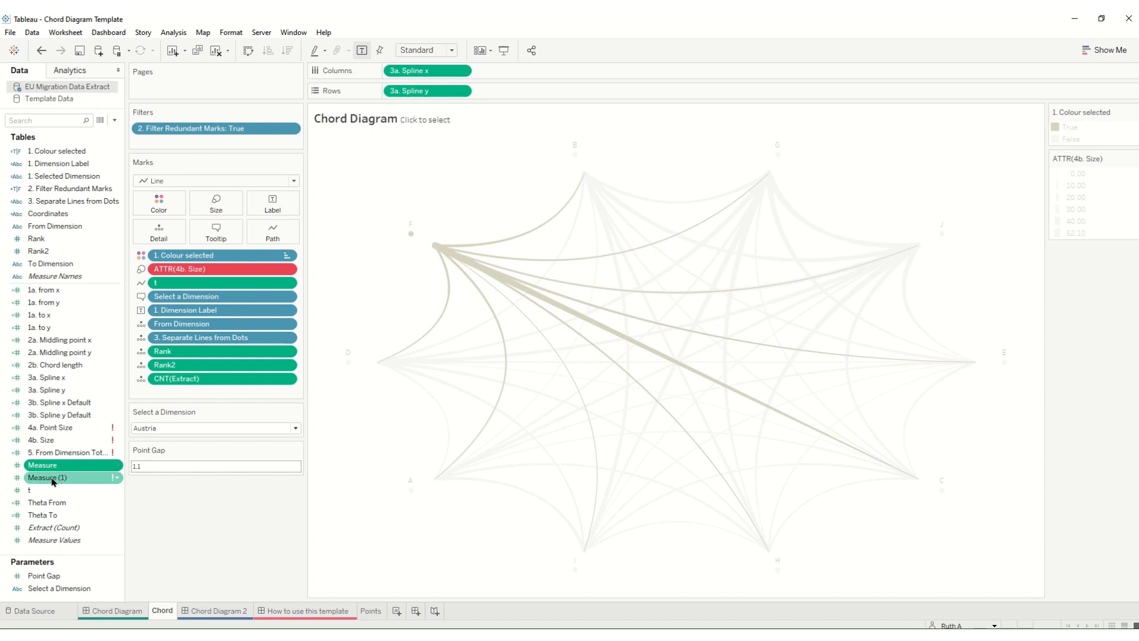
right_click(49, 481)
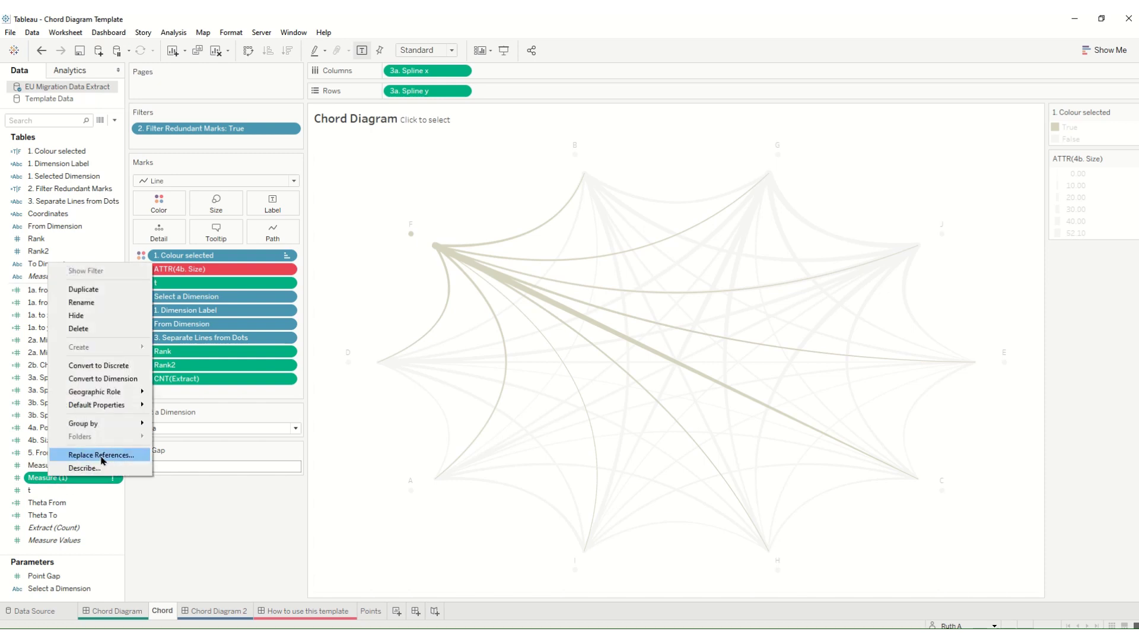
click(103, 456)
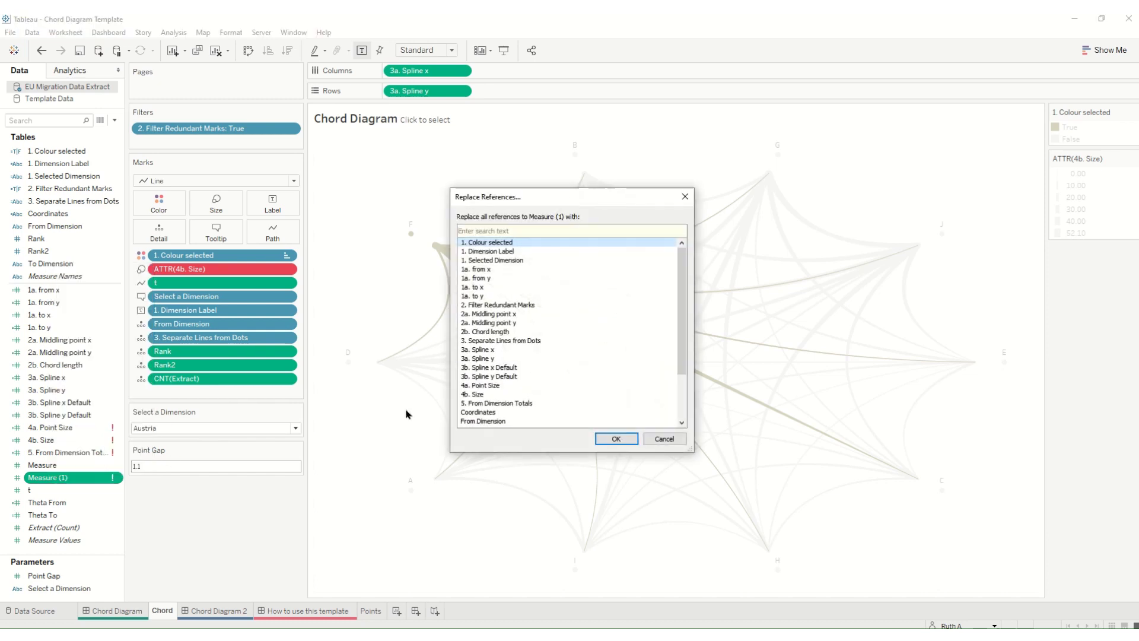
scroll(519, 401, down, 3)
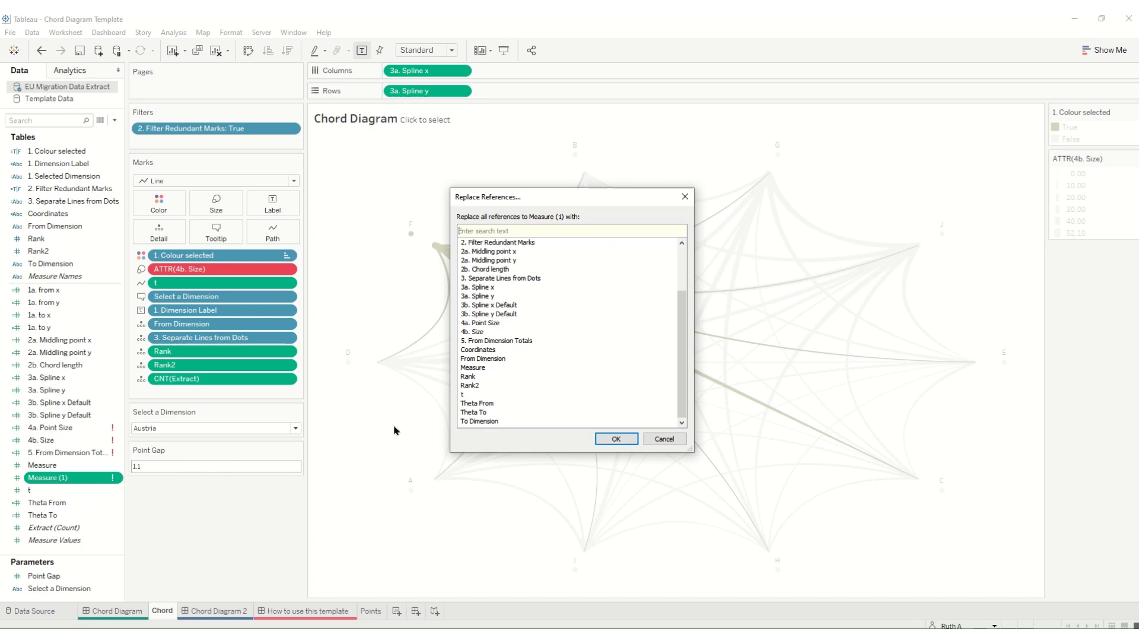
click(471, 368)
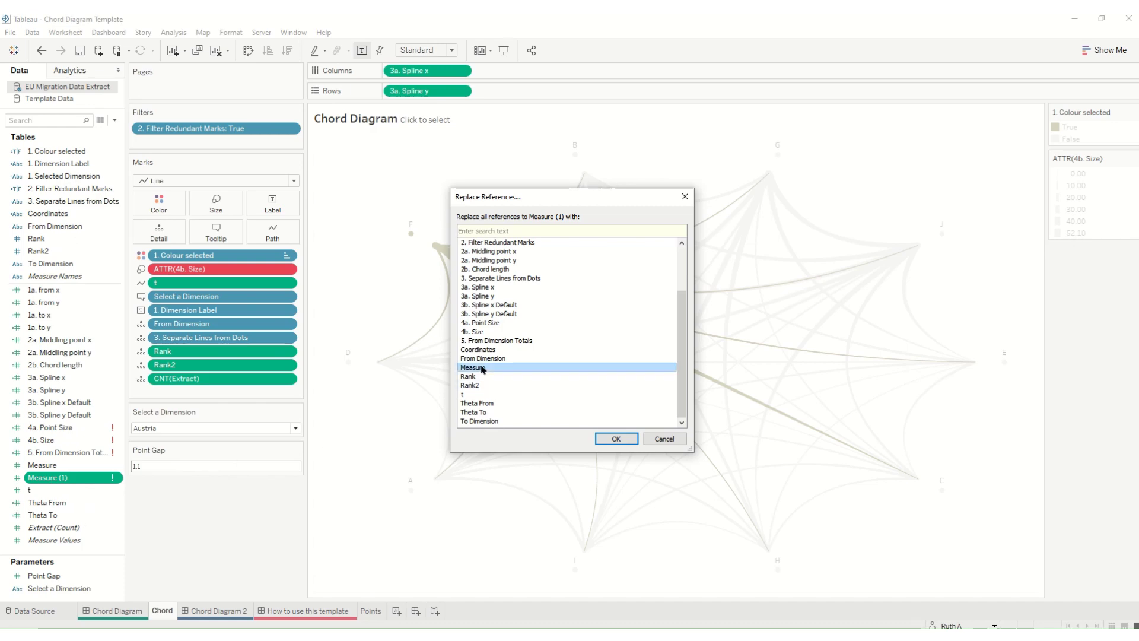
click(619, 440)
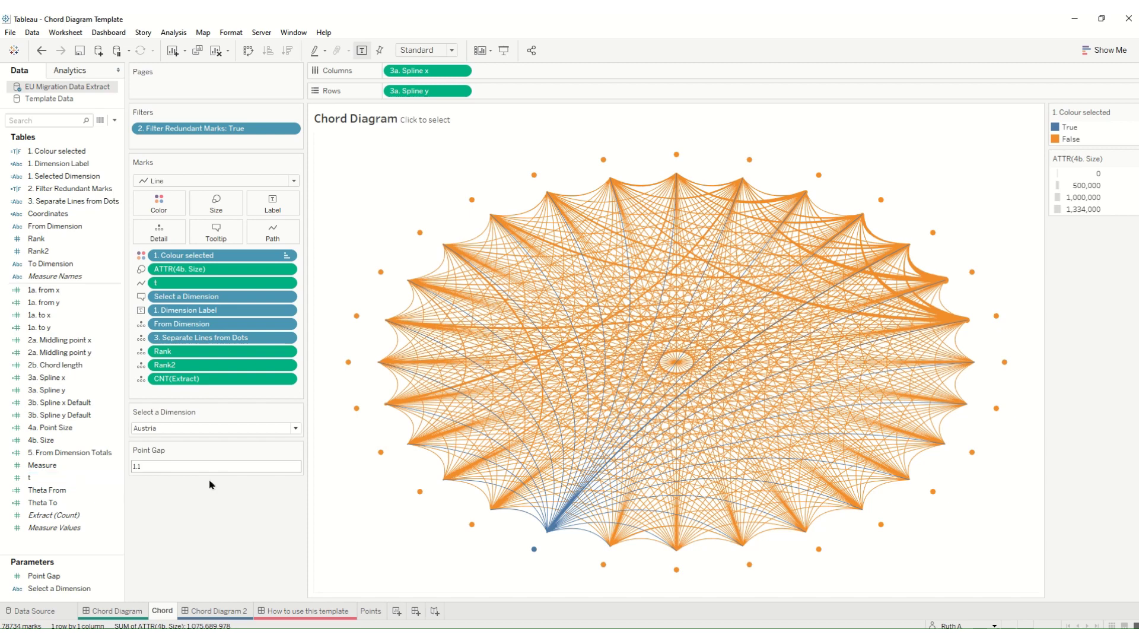
- Give the True value dark olive #555500 in Edit Colors, leaving other chords light grey
mouse_move(1071, 139)
double_click(1060, 139)
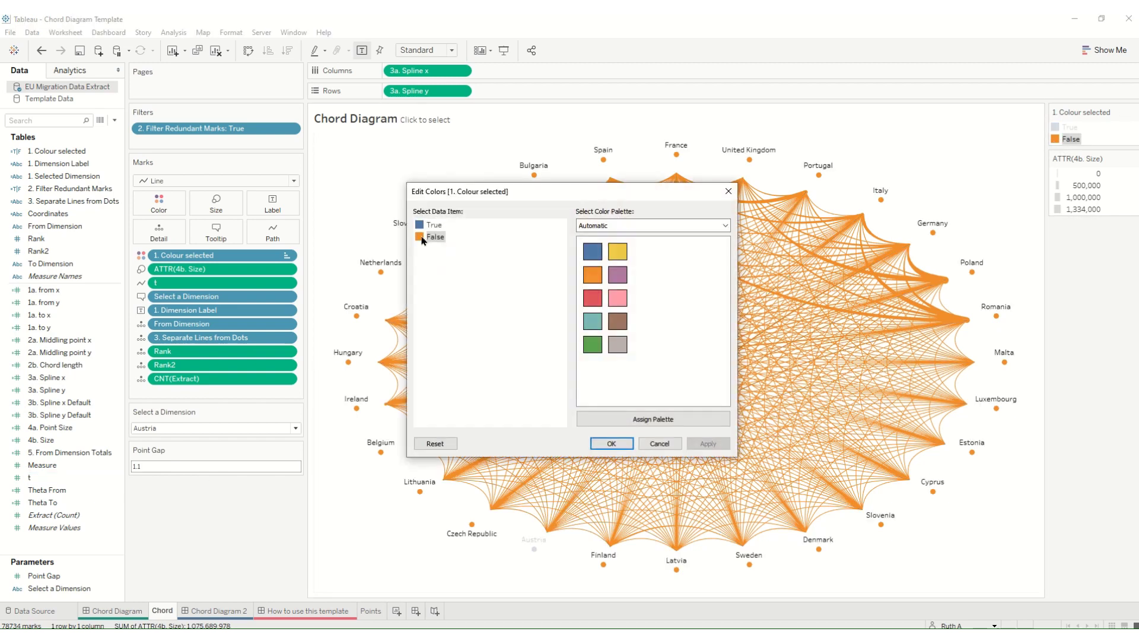
double_click(422, 238)
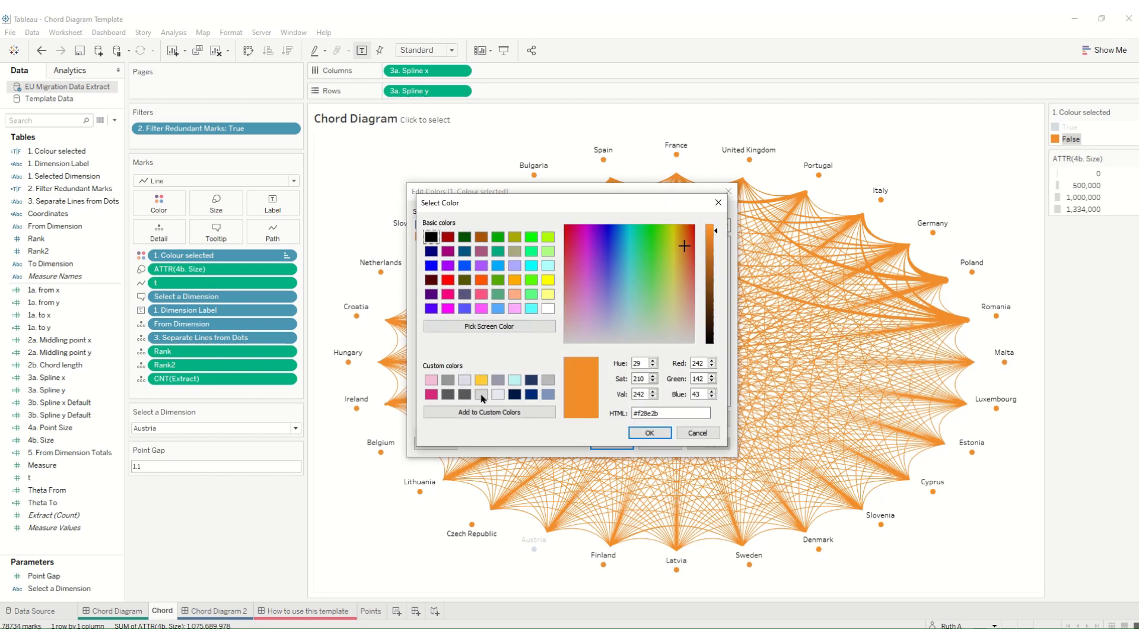
click(650, 433)
click(423, 228)
double_click(422, 226)
click(465, 282)
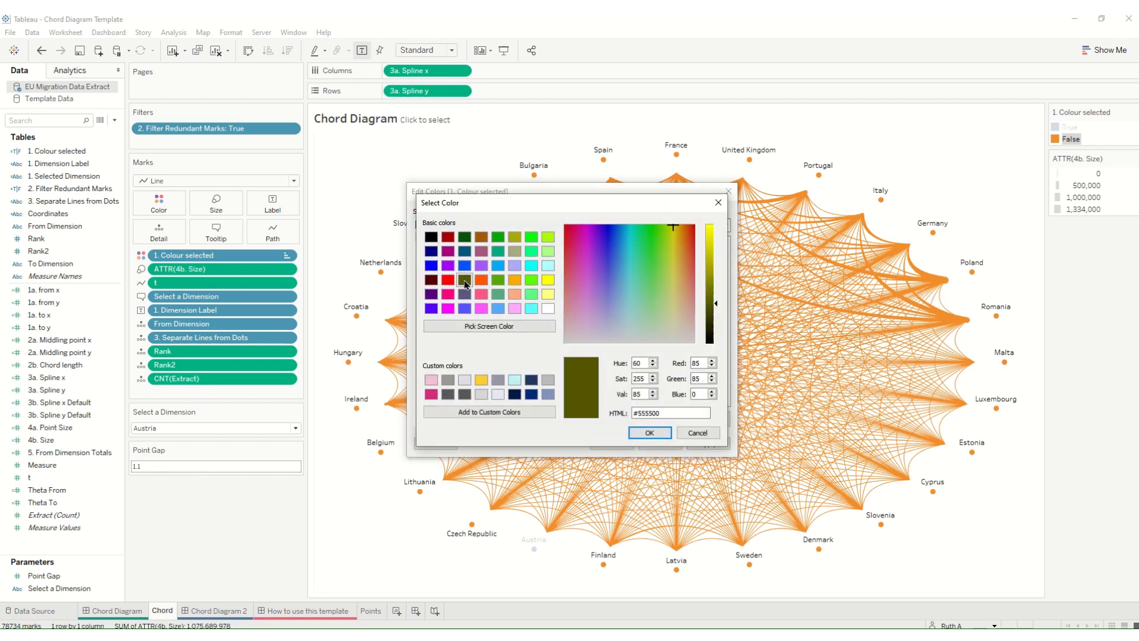
click(635, 434)
click(610, 442)
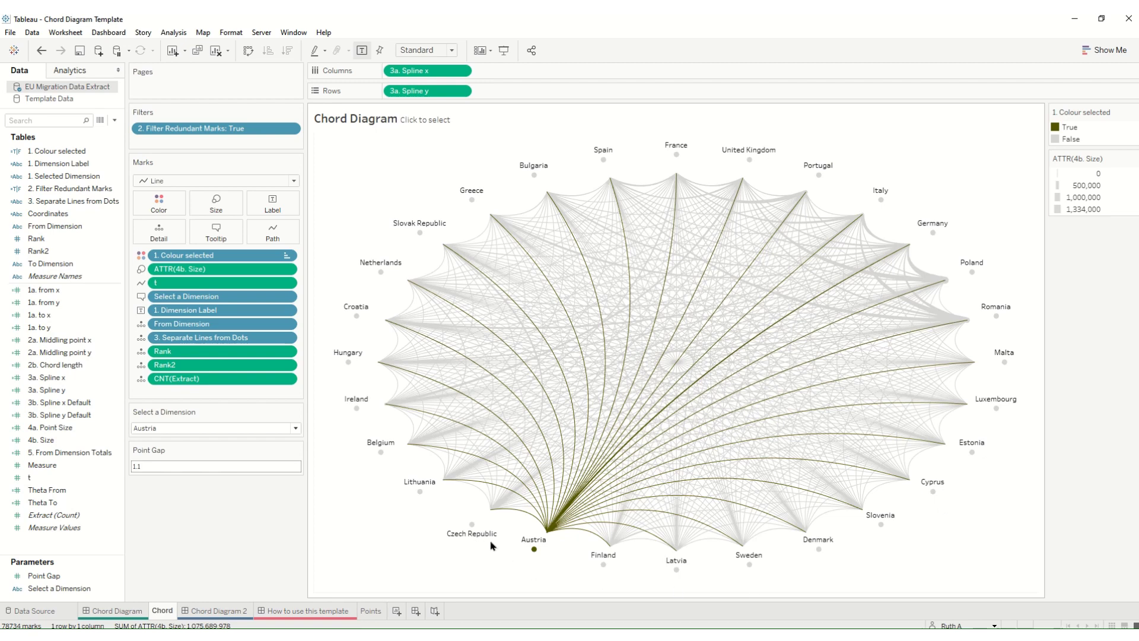
click(189, 429)
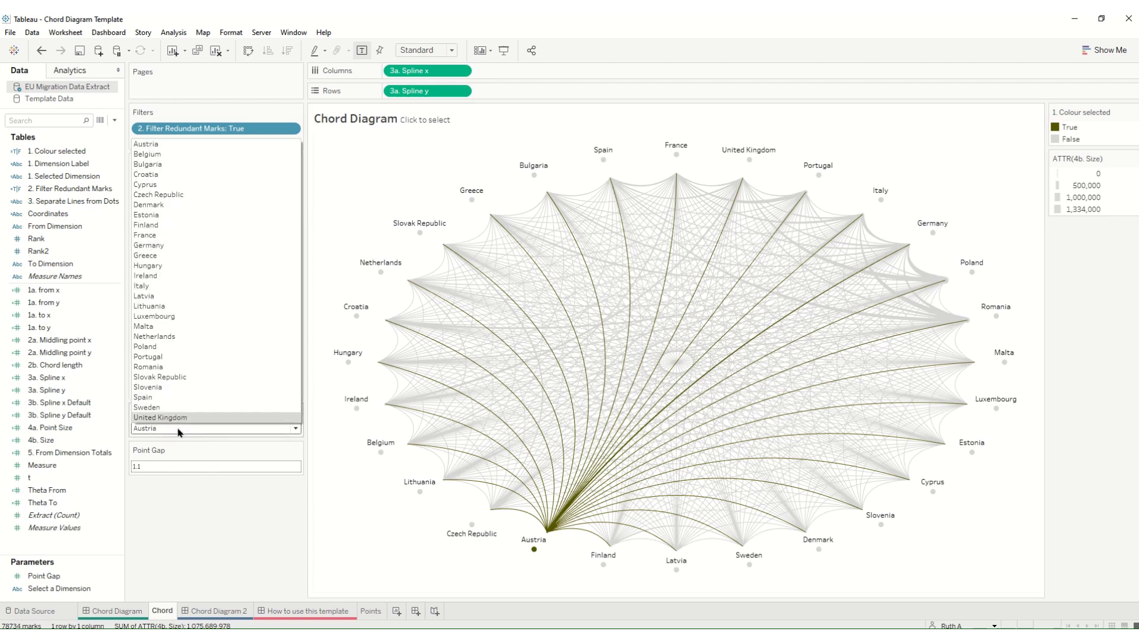
click(197, 511)
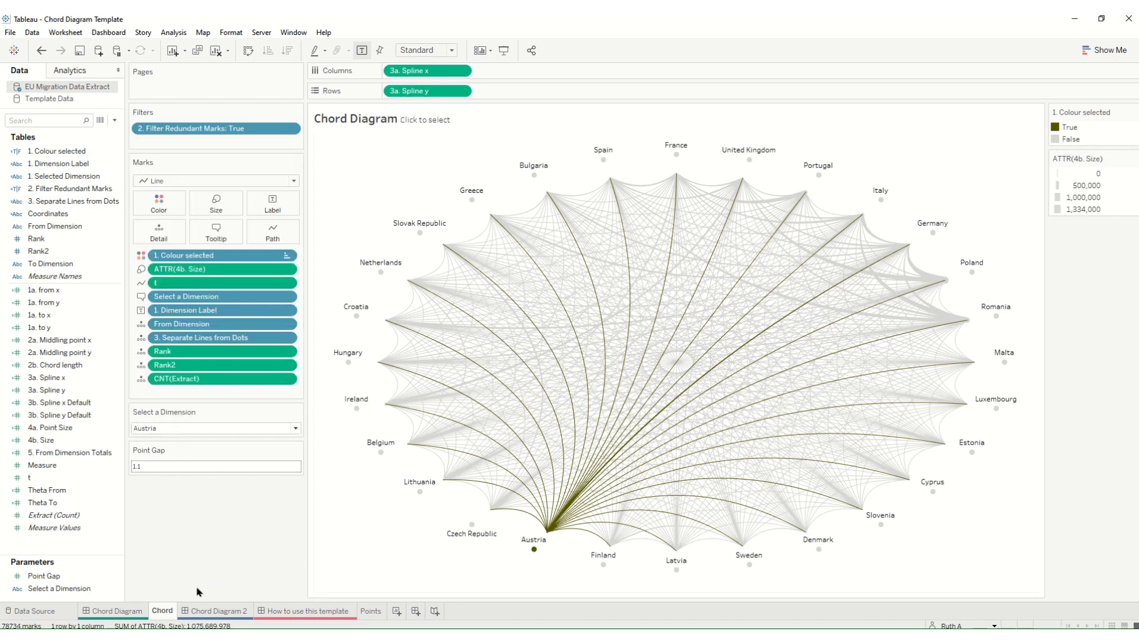
- Set the Origin bar chart to Fit Width, sort it descending, and widen its country names
click(109, 612)
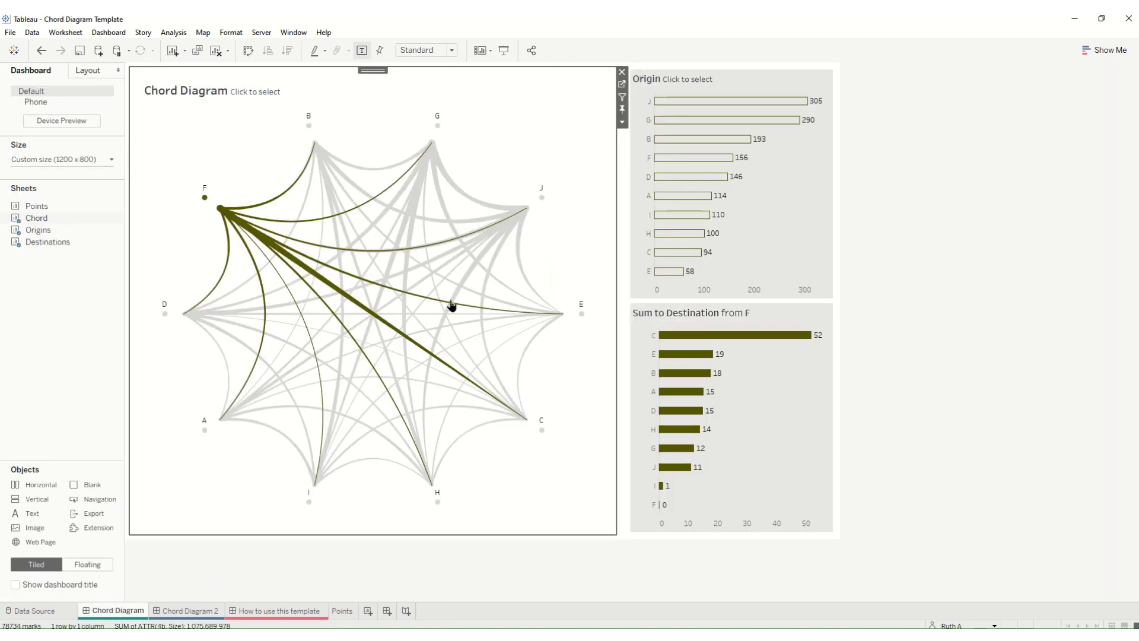
click(739, 133)
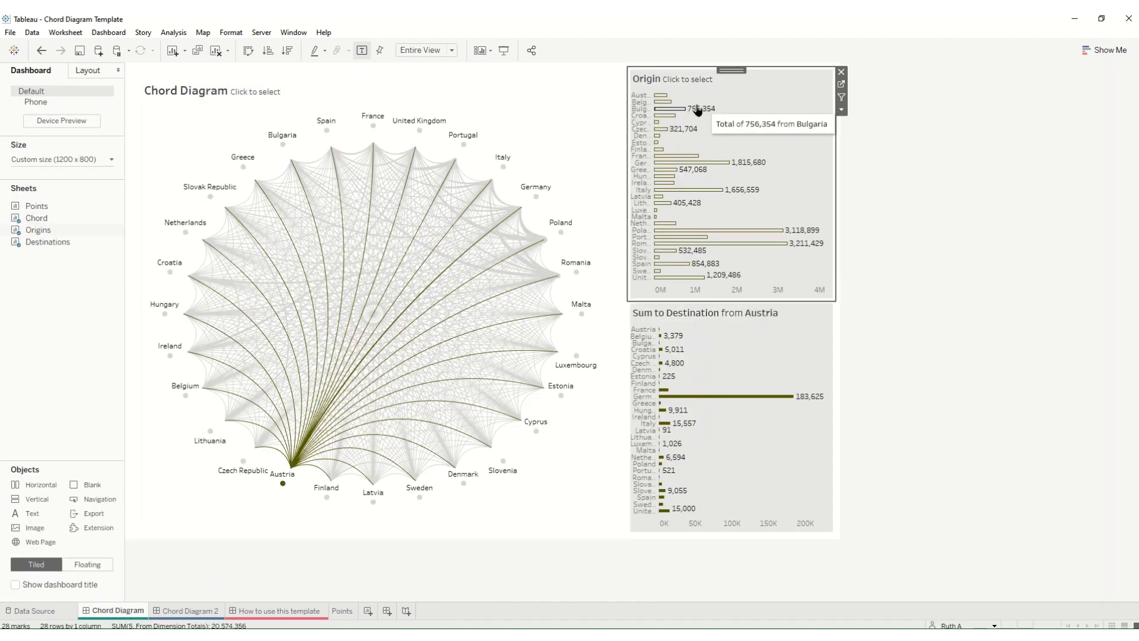
click(436, 50)
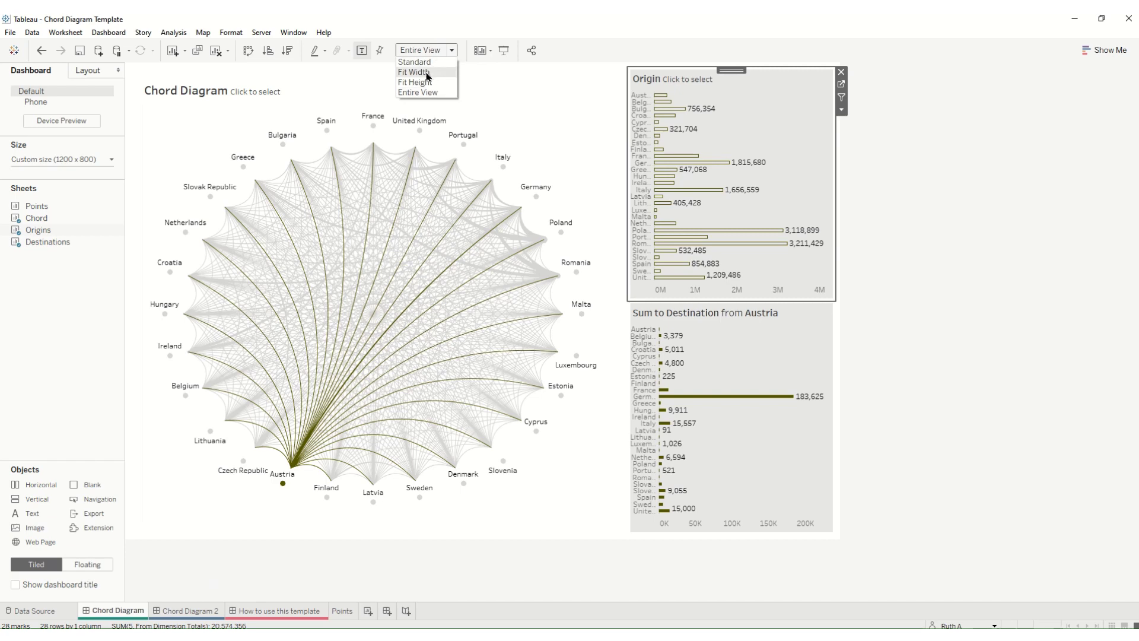
click(434, 73)
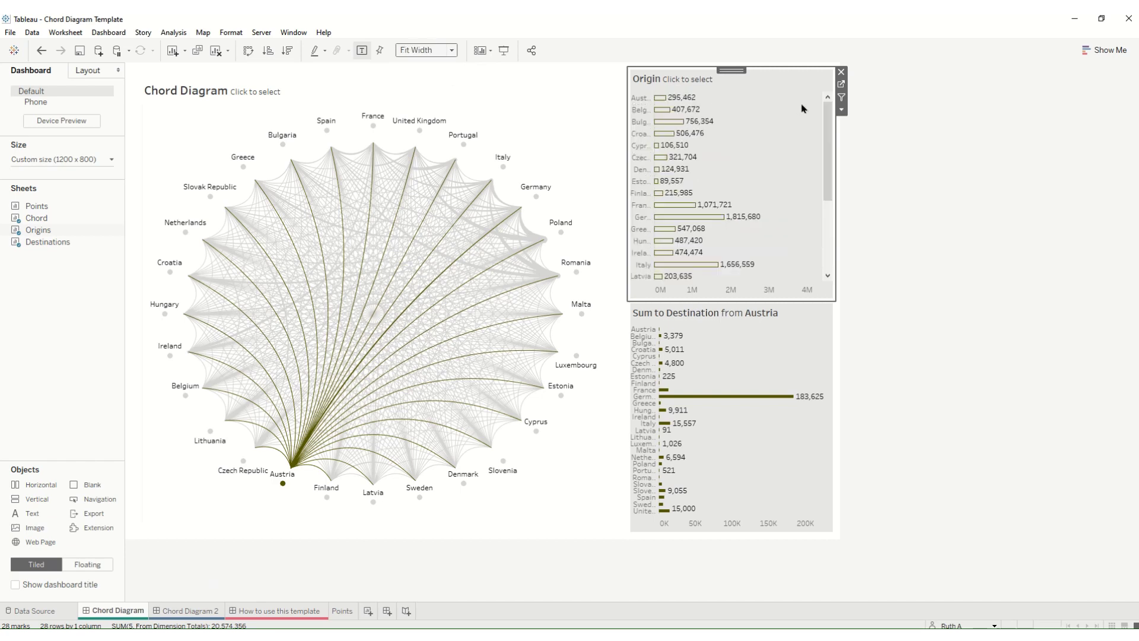
click(737, 290)
mouse_move(672, 192)
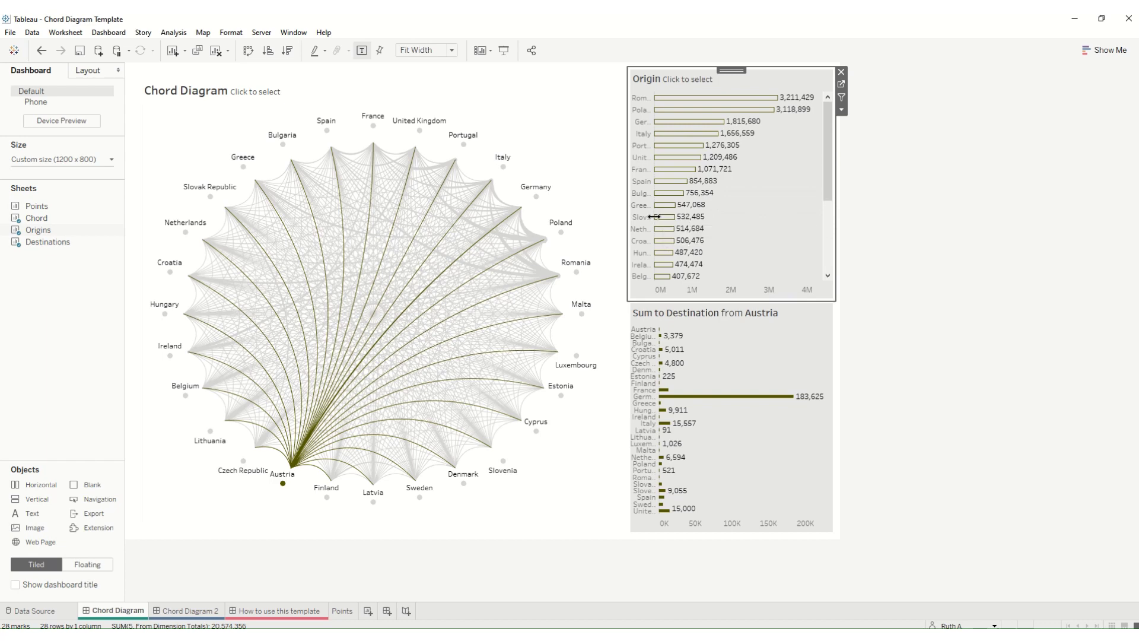
drag(654, 217, 685, 216)
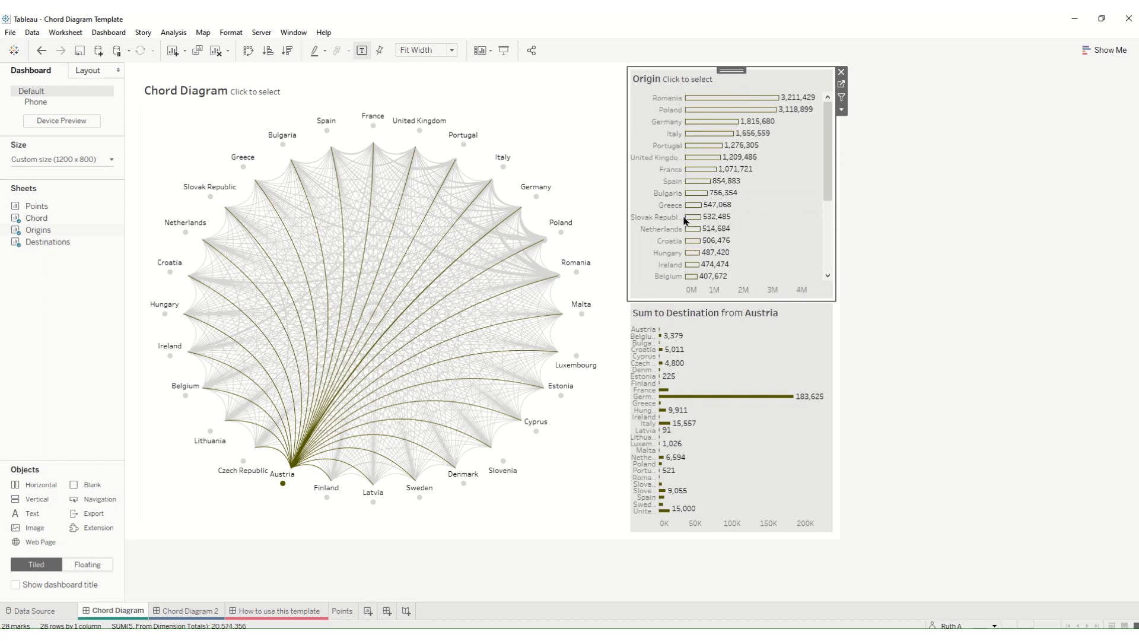
- Set the Destination bar chart to Fit Width and sort it descending
click(736, 332)
click(437, 50)
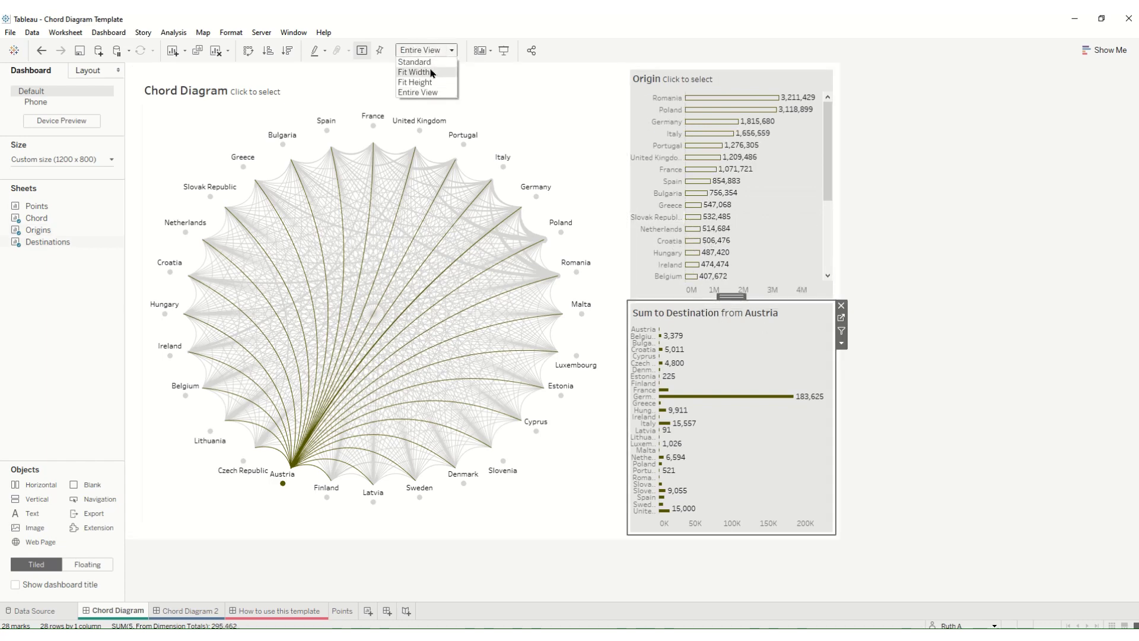
click(431, 73)
click(739, 525)
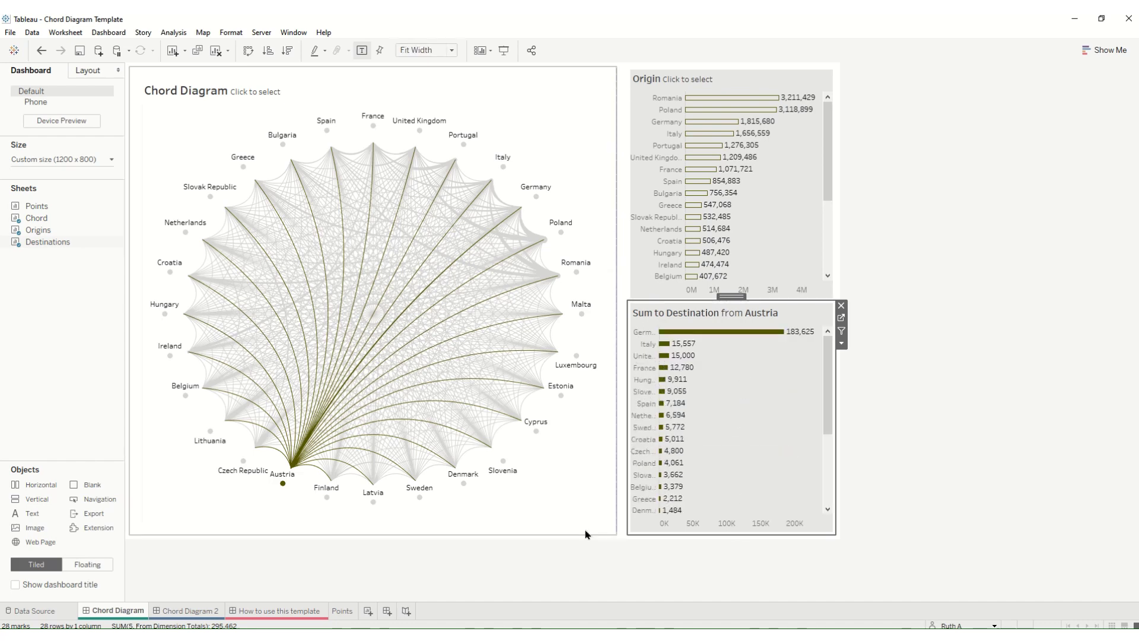
- On Chord Diagram 2, set the Origin and Destination bar charts to Fit Width
click(190, 611)
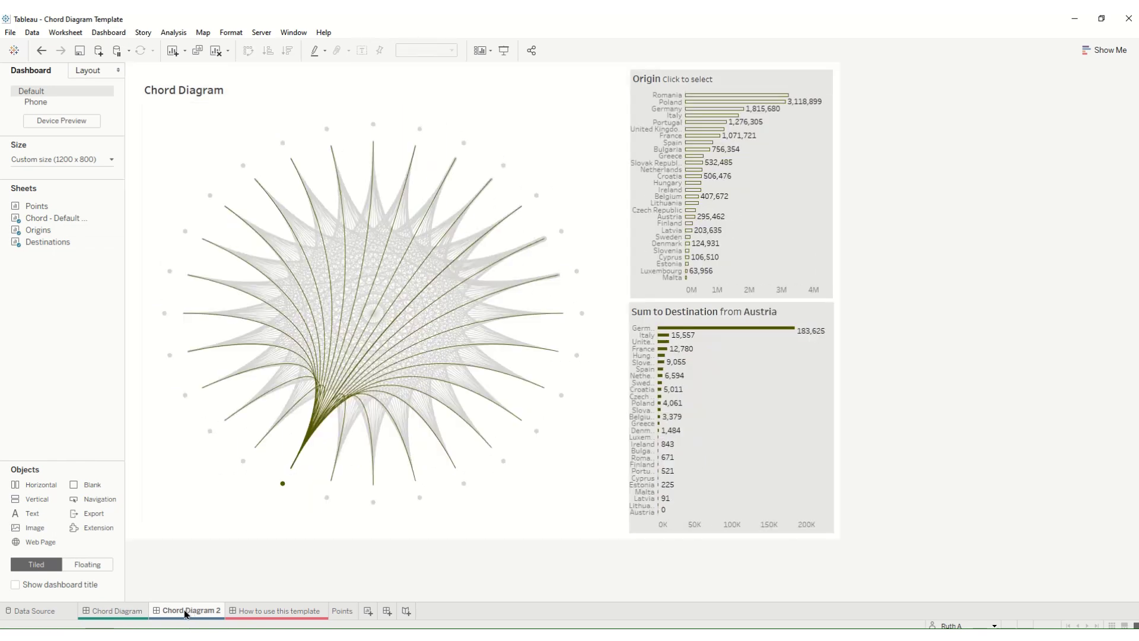
click(757, 217)
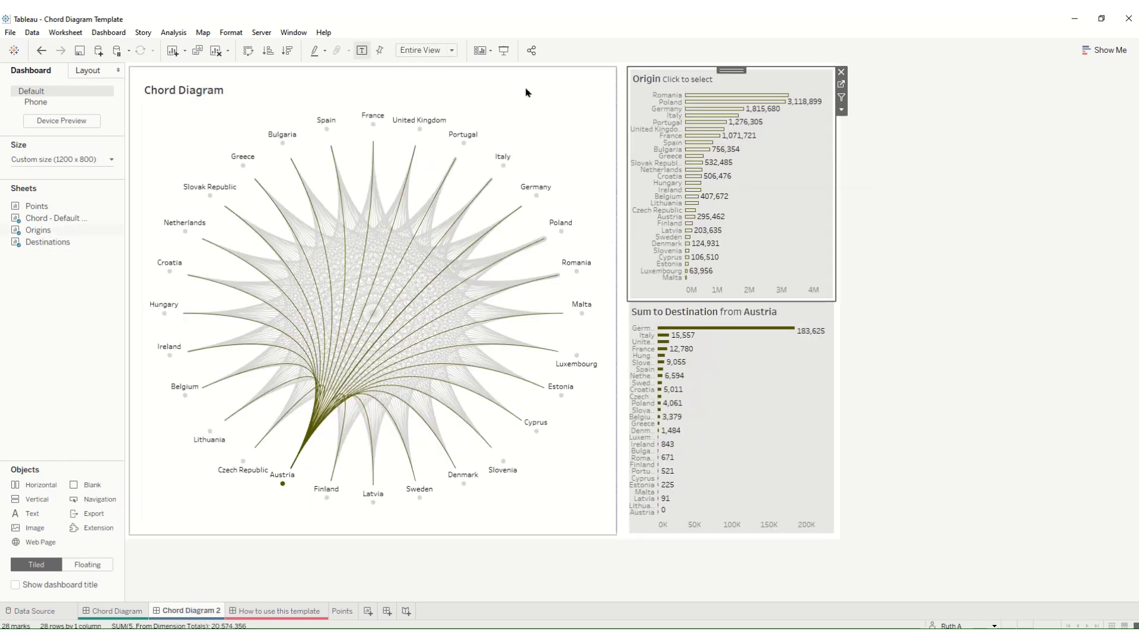
click(434, 52)
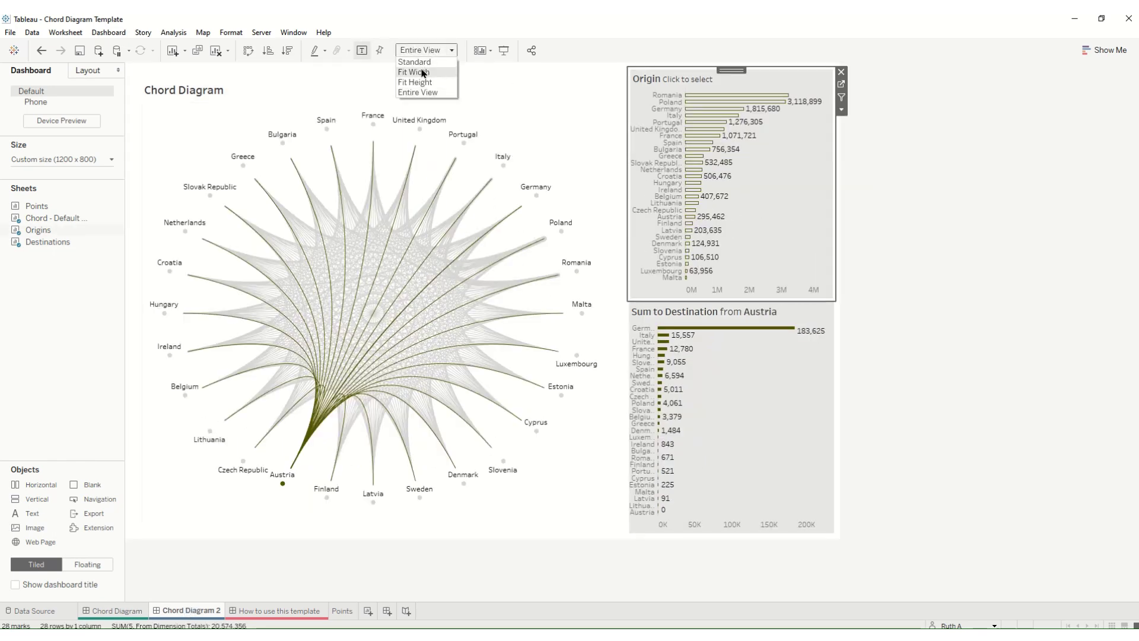
click(756, 367)
click(427, 51)
click(422, 74)
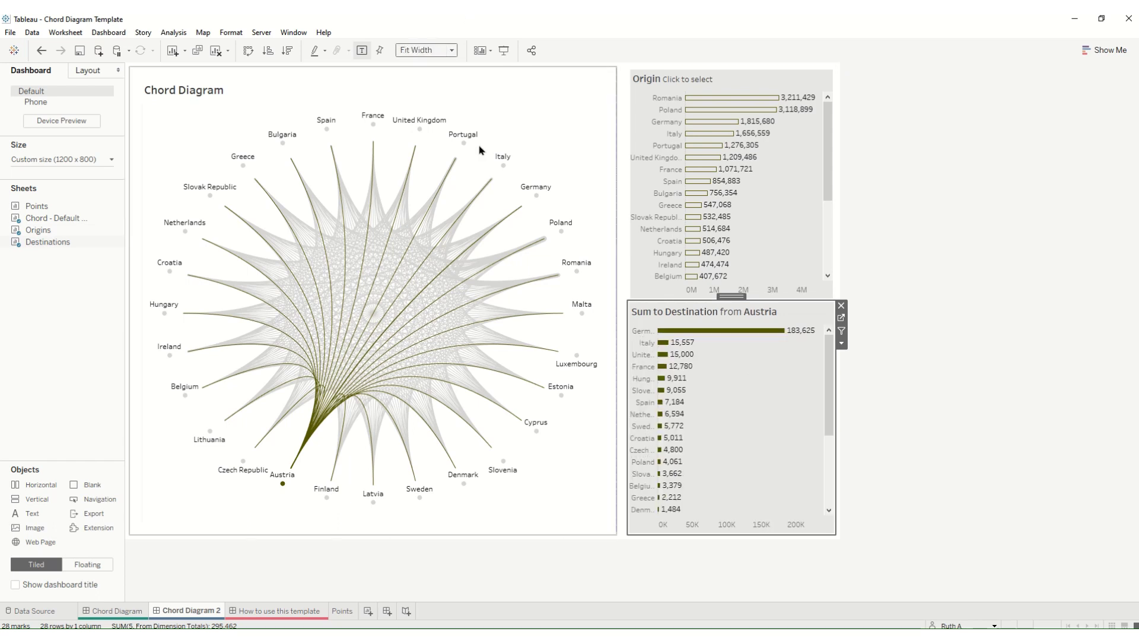
click(899, 236)
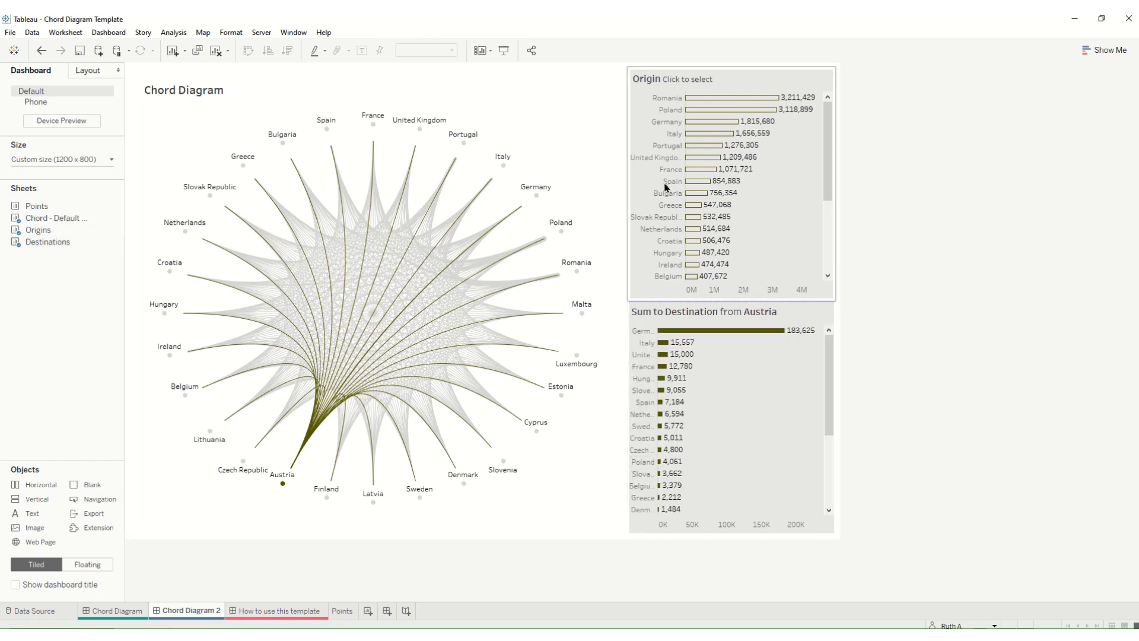
- Highlight Italy's flows, then Spain's, and return to the Chord Diagram dashboard
click(499, 169)
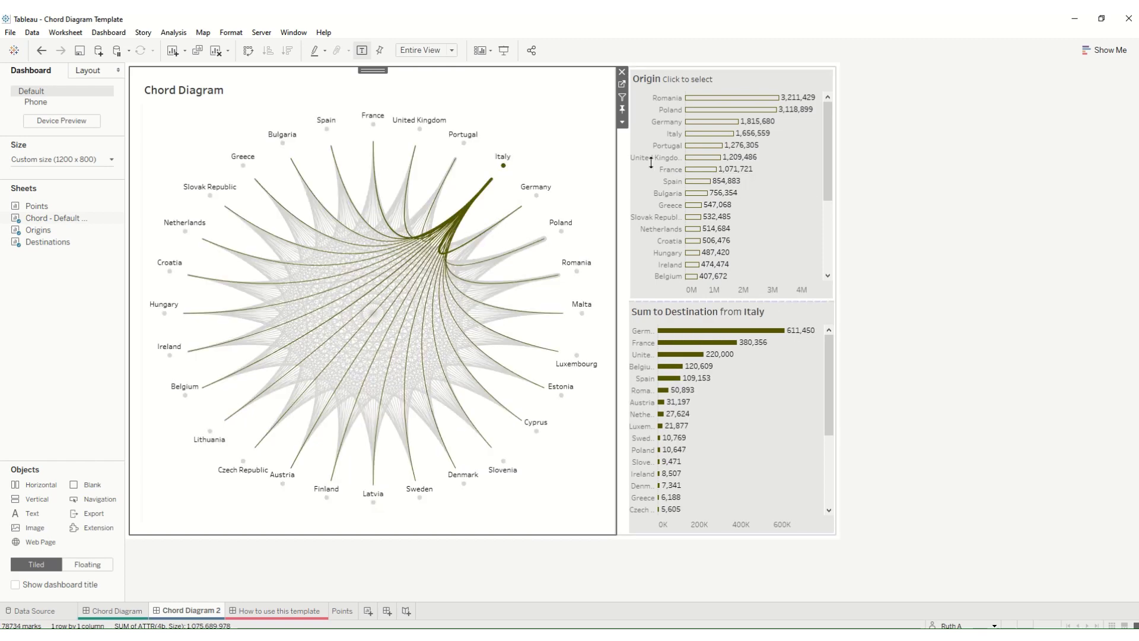
click(699, 182)
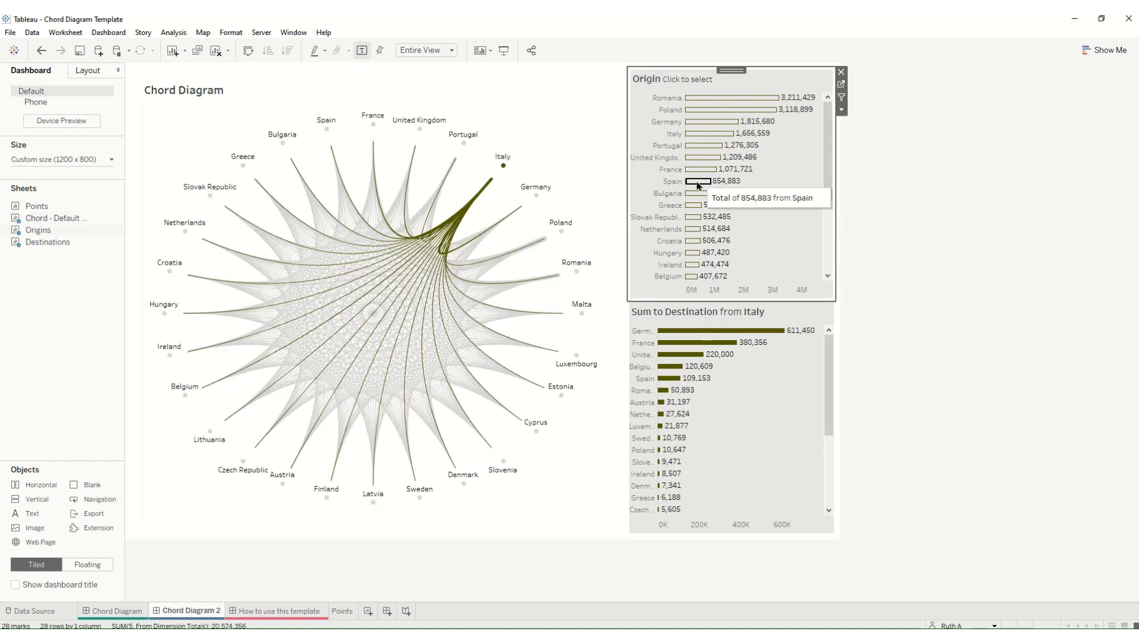
click(698, 182)
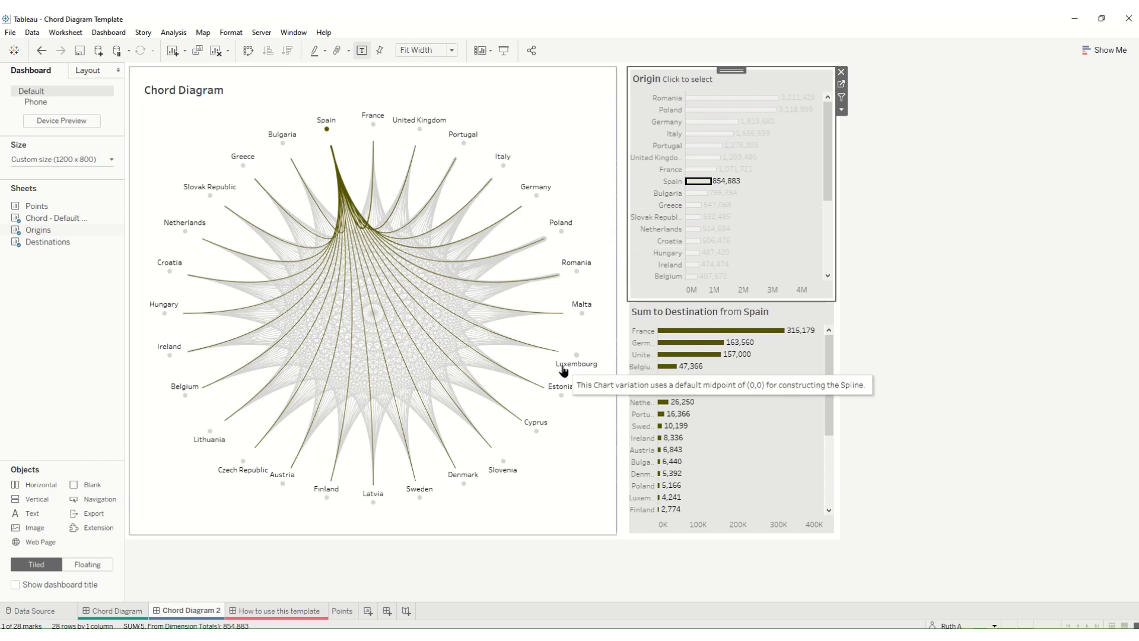
click(130, 614)
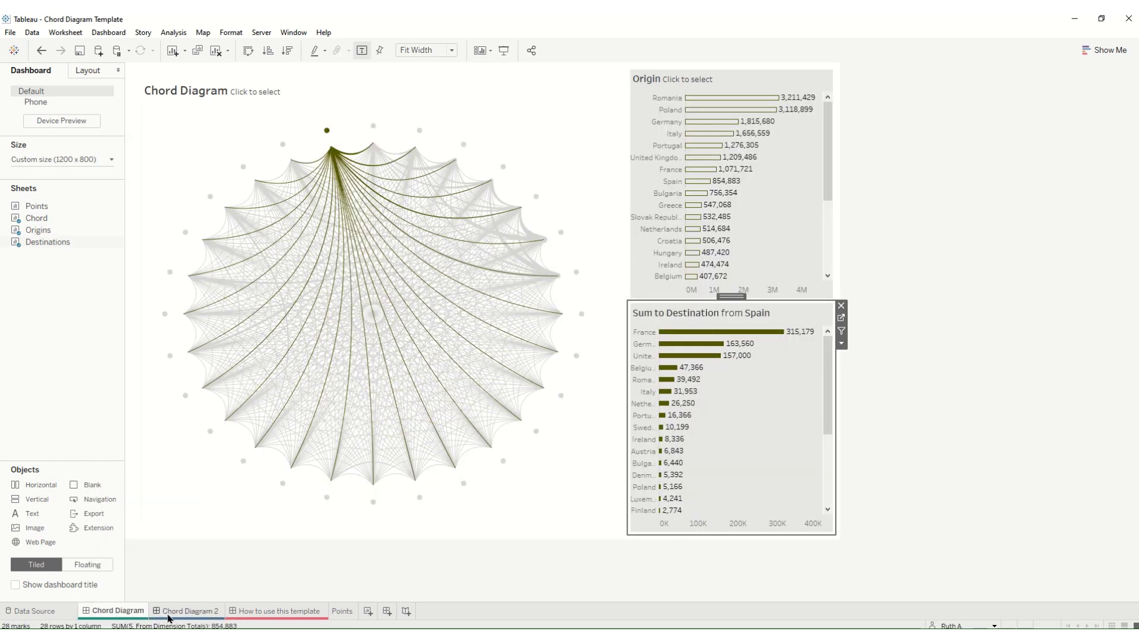